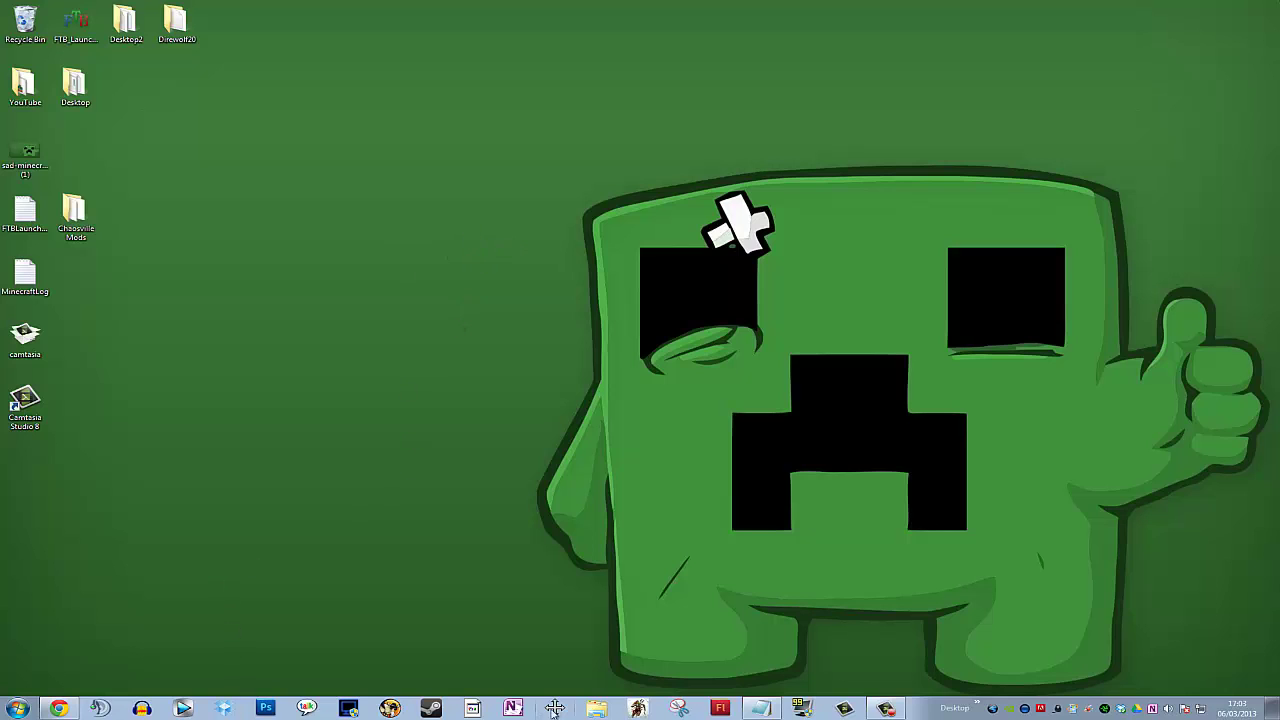
- Place the Notepad mod checklist at the top left and show the feed-the-beast.com tab in Chrome
click(761, 708)
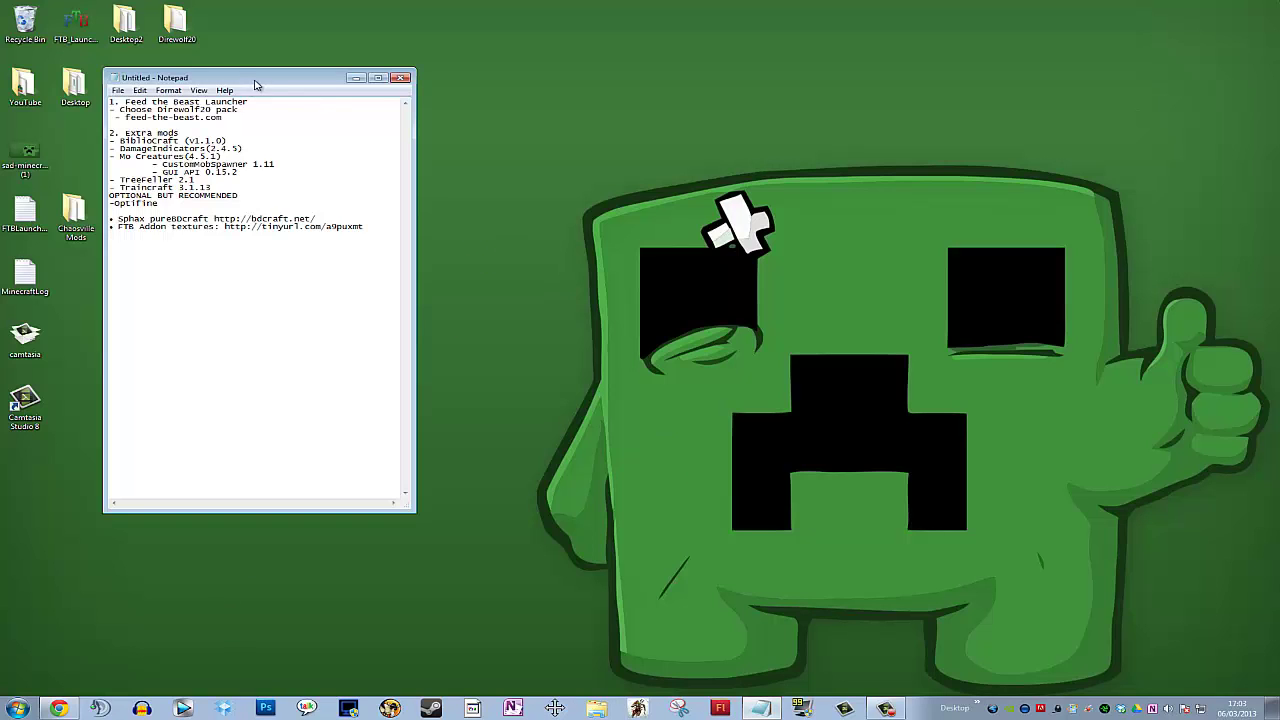
drag(255, 85, 159, 68)
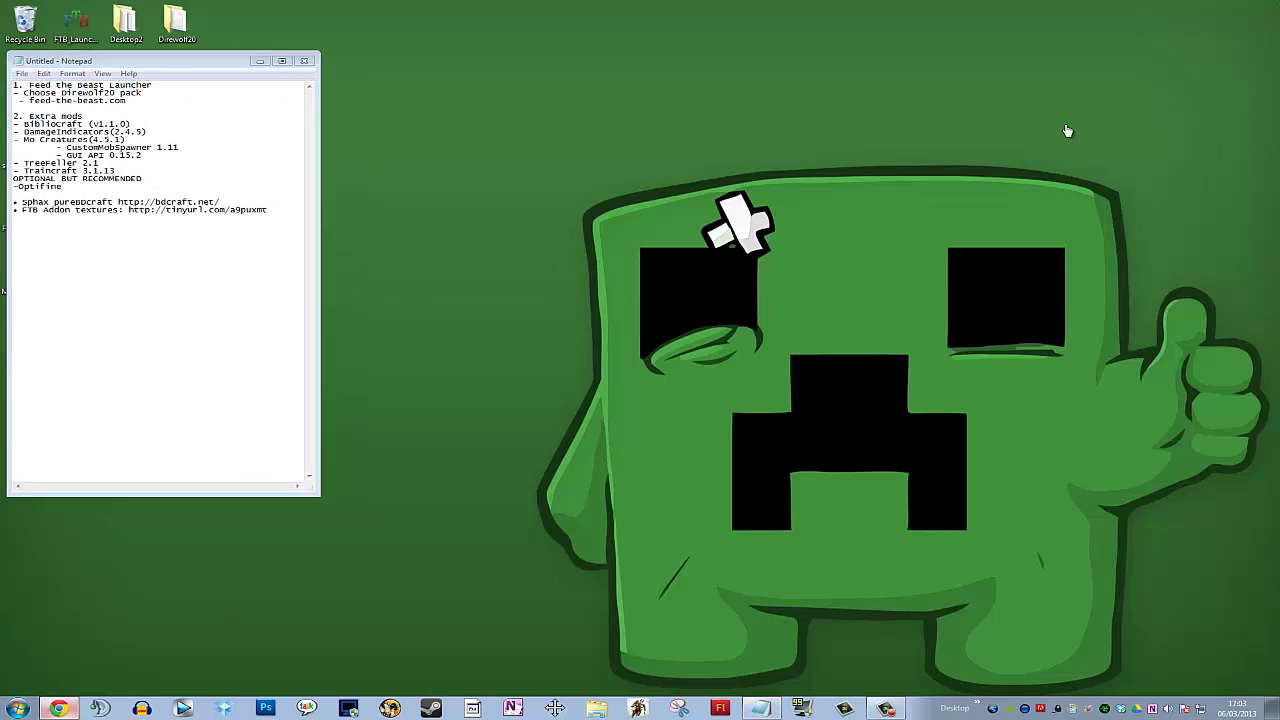
click(59, 708)
click(470, 19)
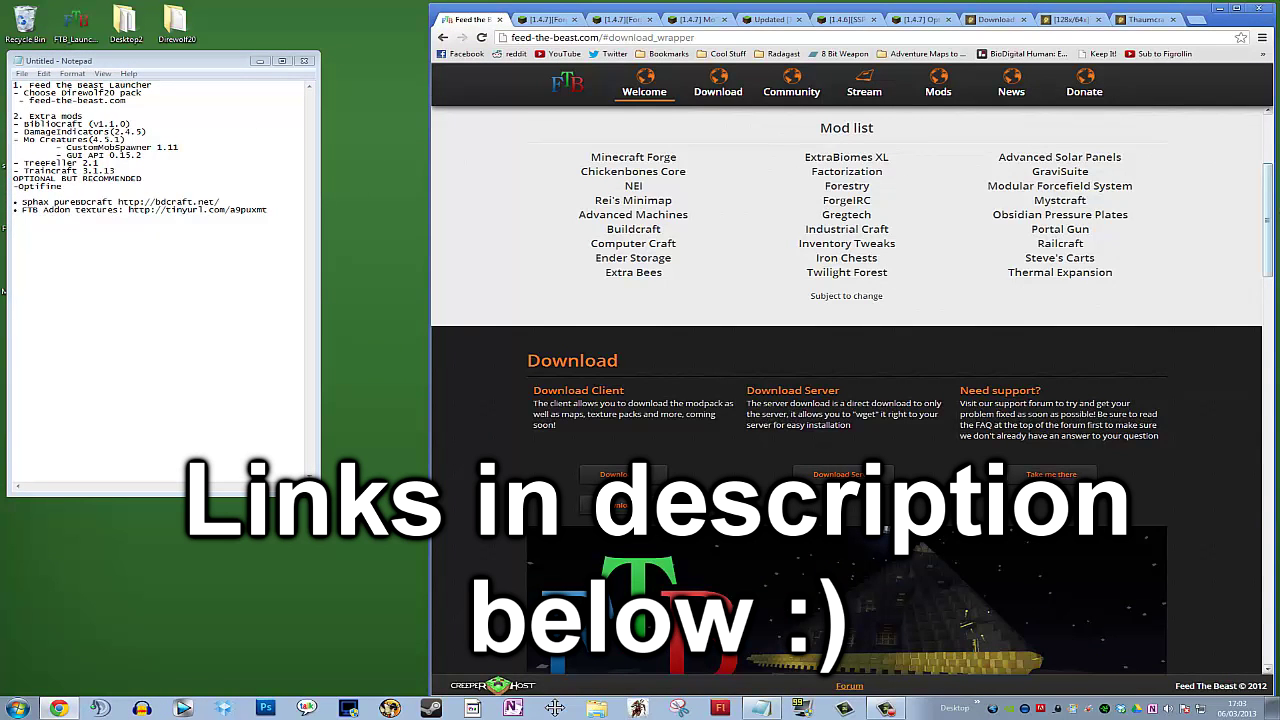
- Scroll the Feed the Beast site down to Download Client, then clear the windows to reveal the desktop
drag(1268, 205, 1268, 155)
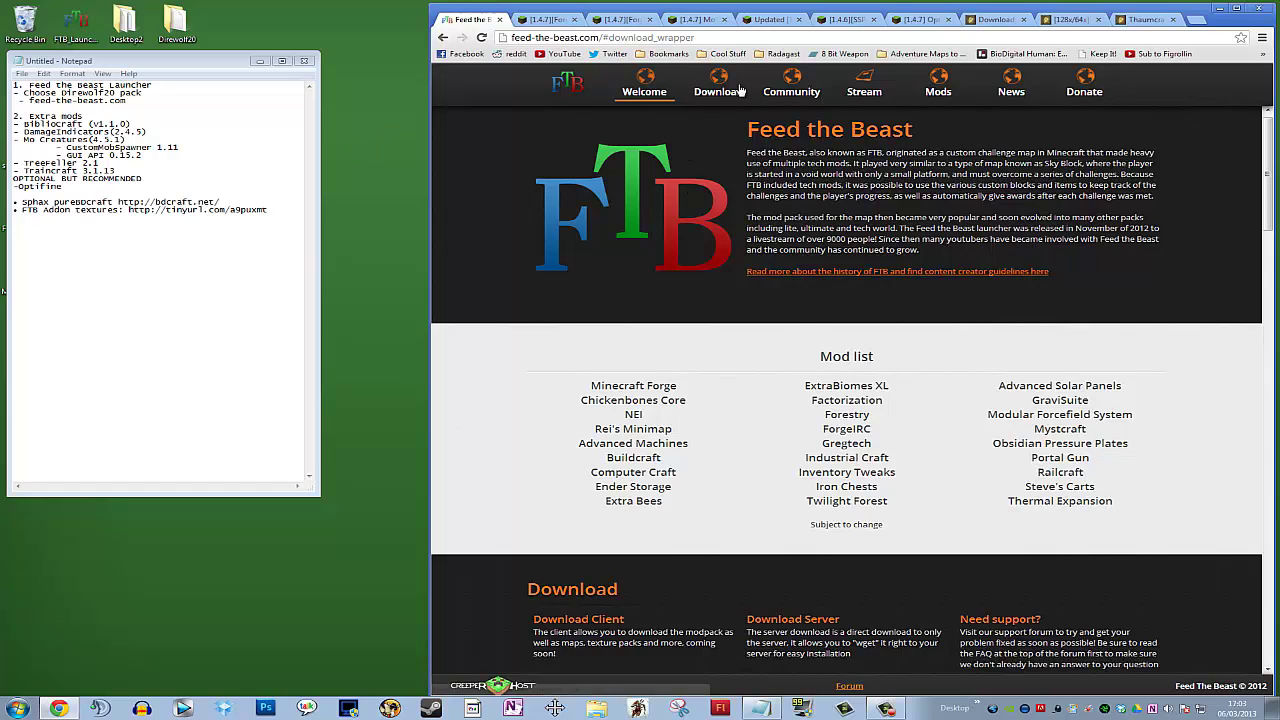
scroll(727, 298, down, 2)
scroll(727, 298, down, 1)
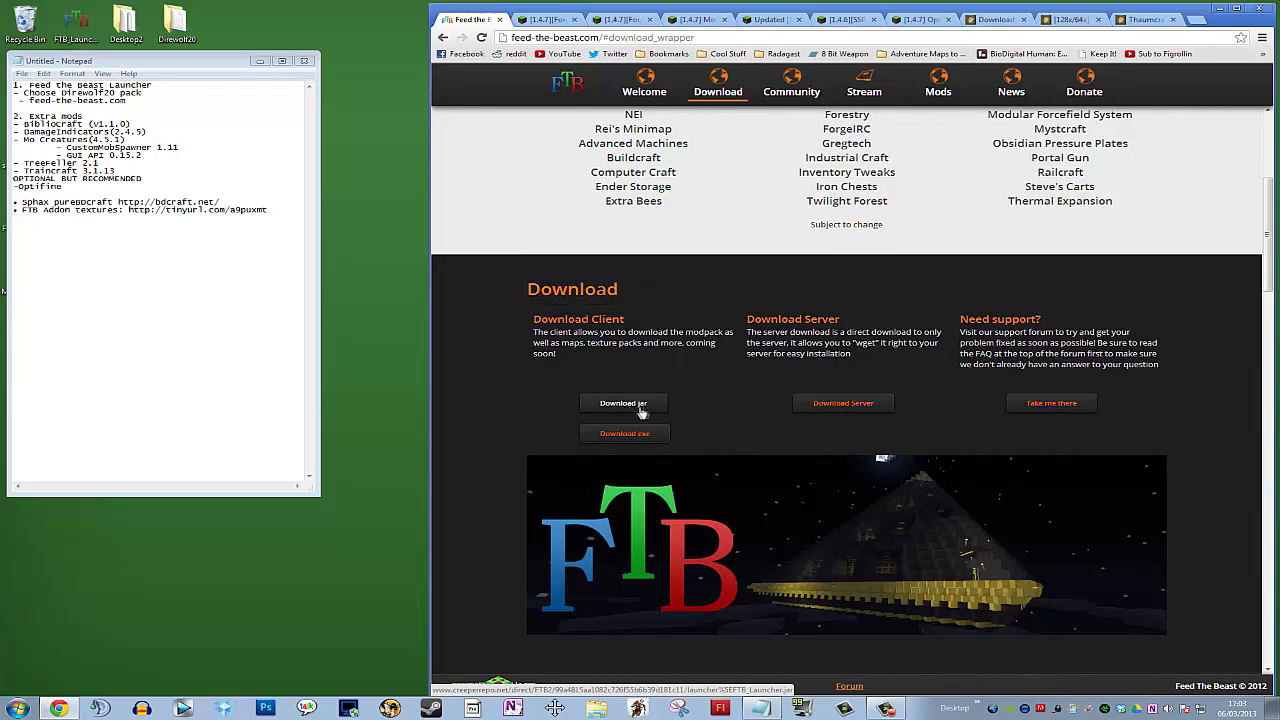
scroll(645, 408, down, 1)
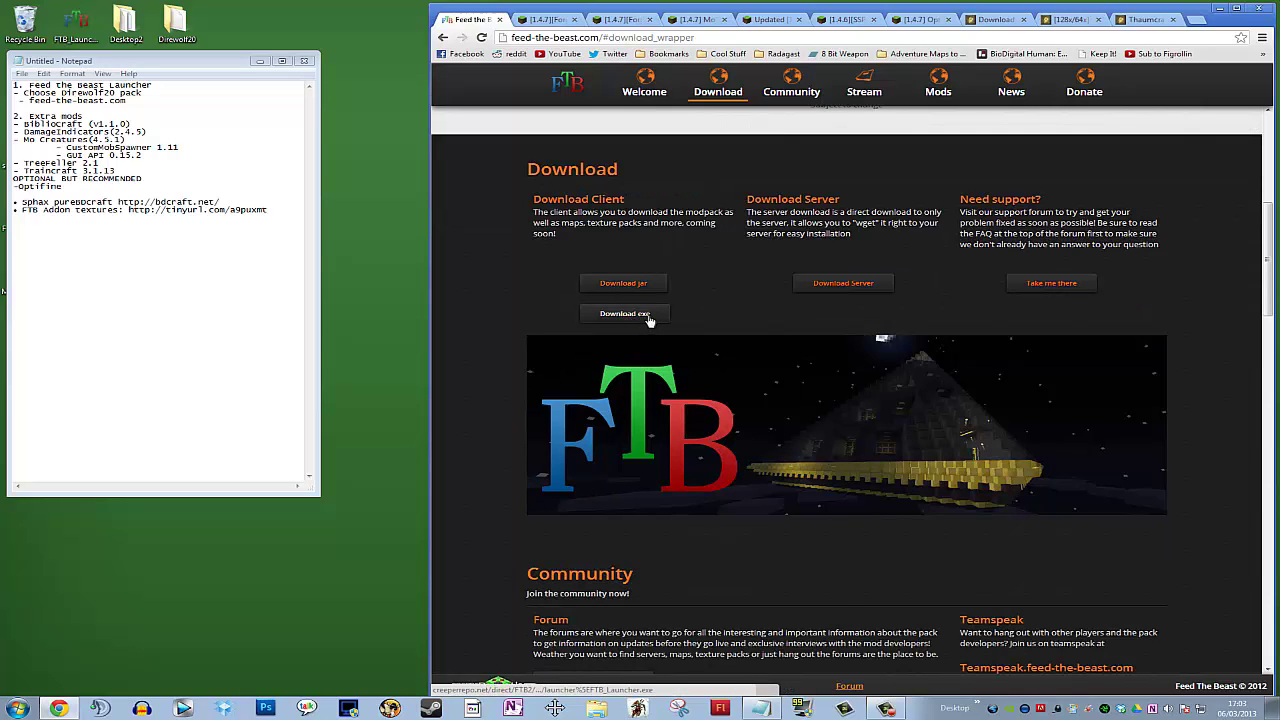
drag(232, 64, 272, 67)
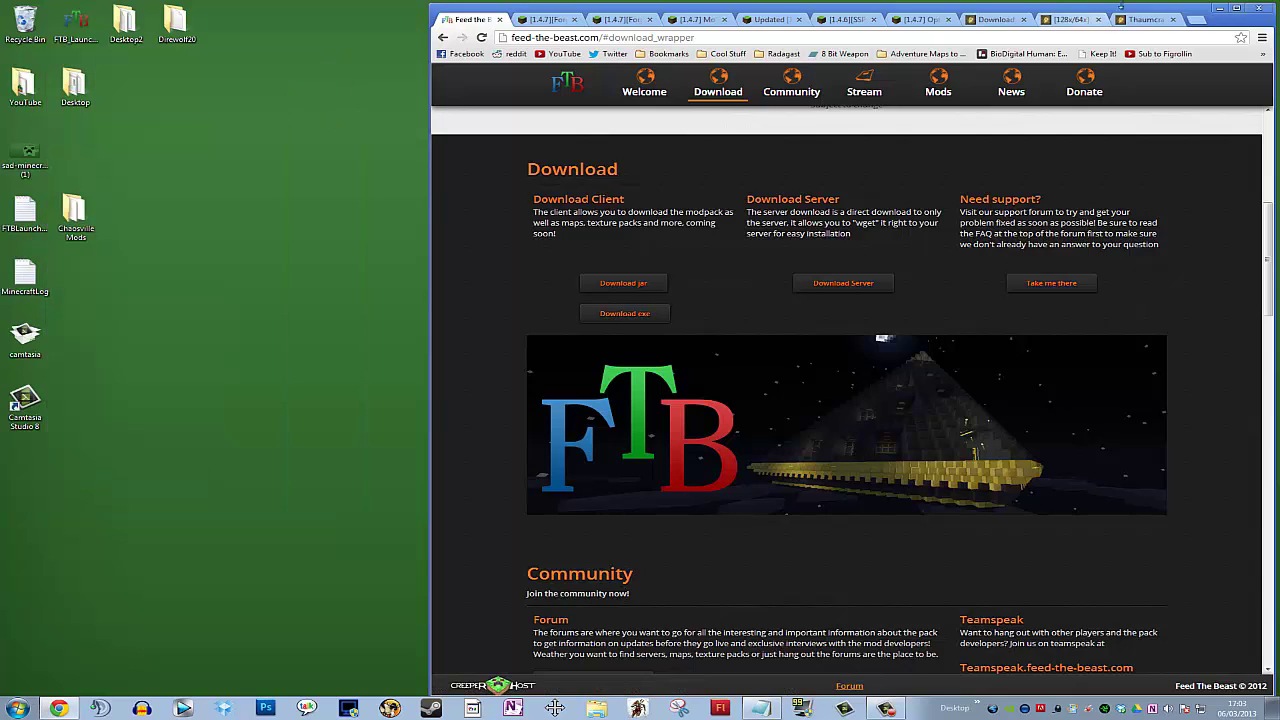
key(super+d)
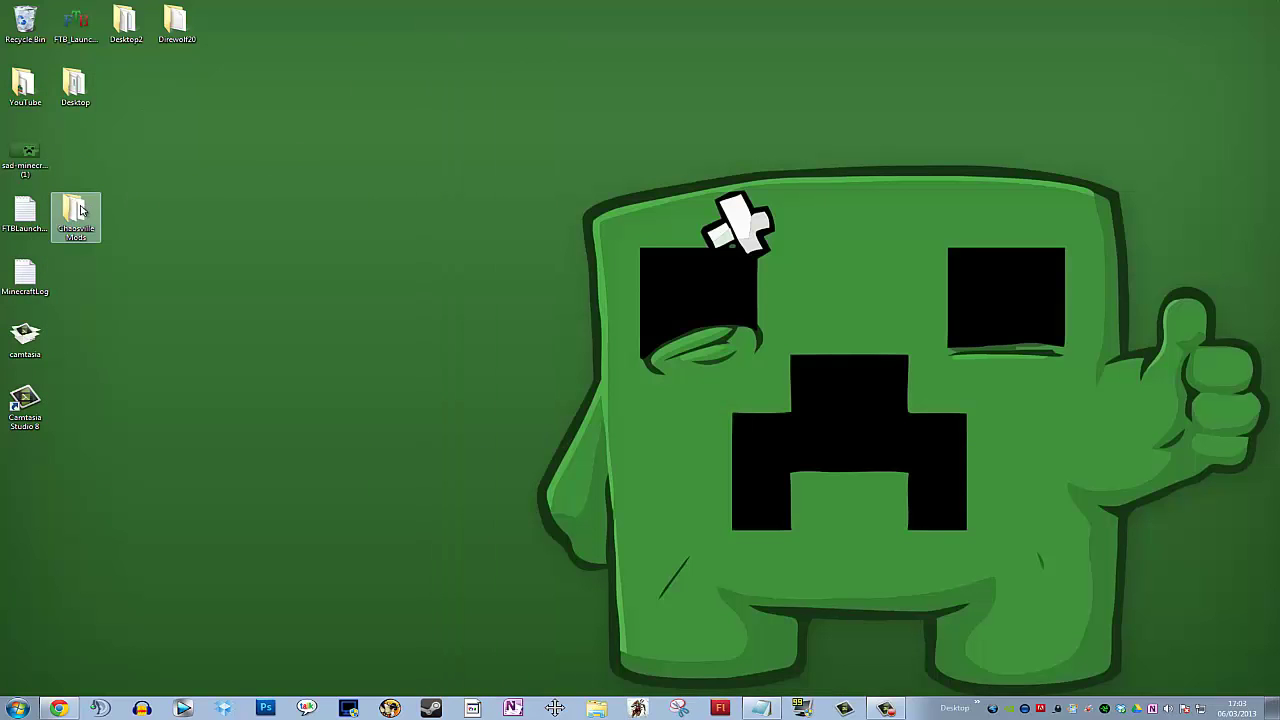
- Open the Chaosville Mods folder and run FTB_Launcher, accepting the security warning
double_click(78, 212)
double_click(196, 138)
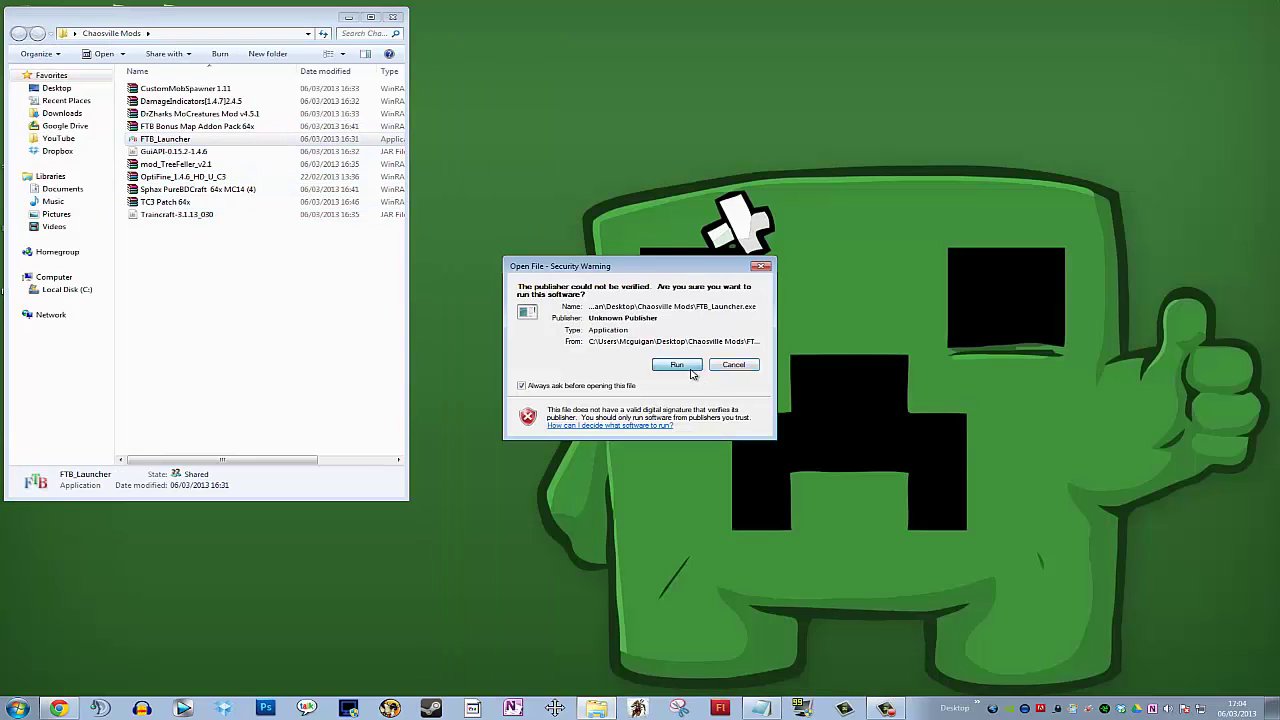
click(688, 366)
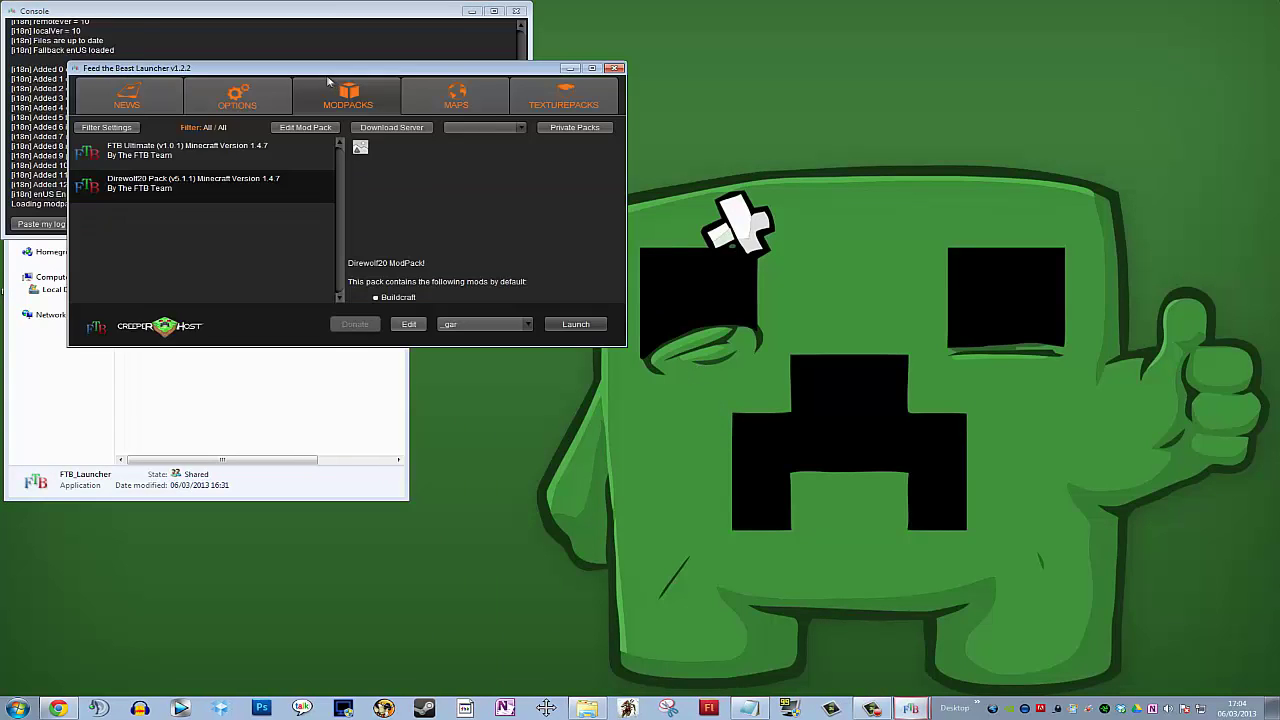
- In the launcher's Options, point the install folder at Chaosville Mods
click(240, 97)
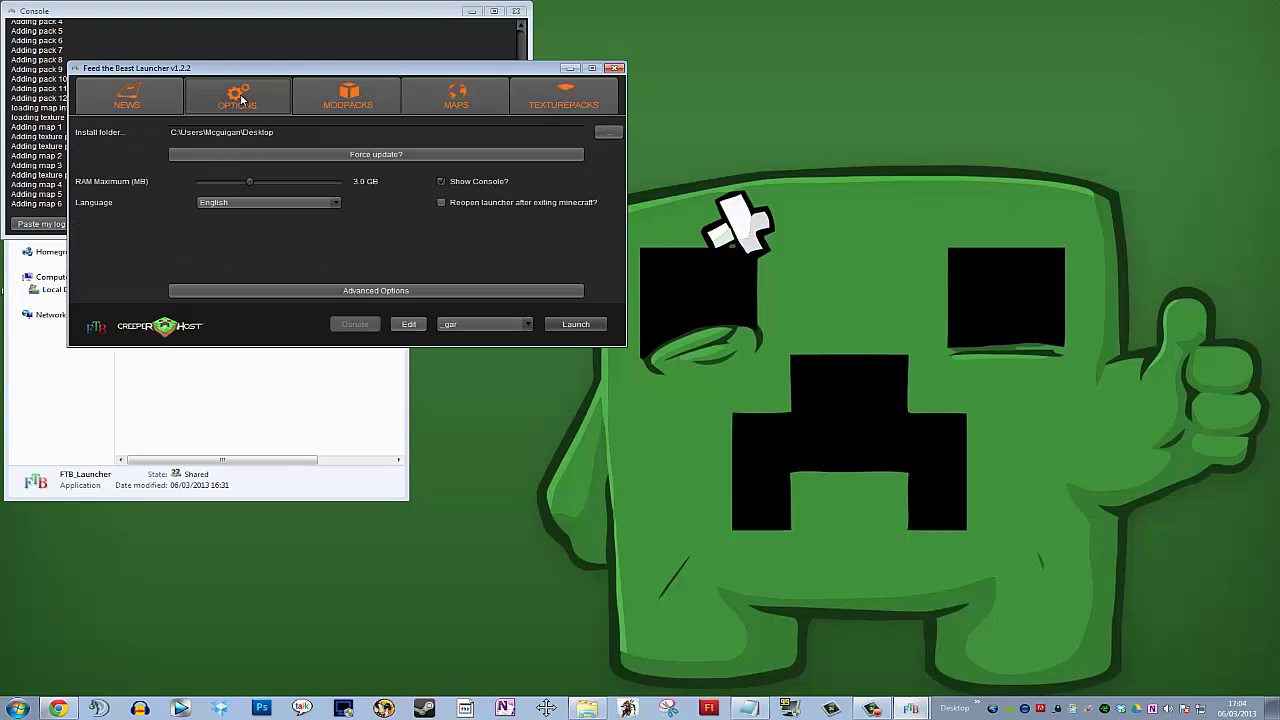
click(608, 133)
click(544, 312)
click(729, 445)
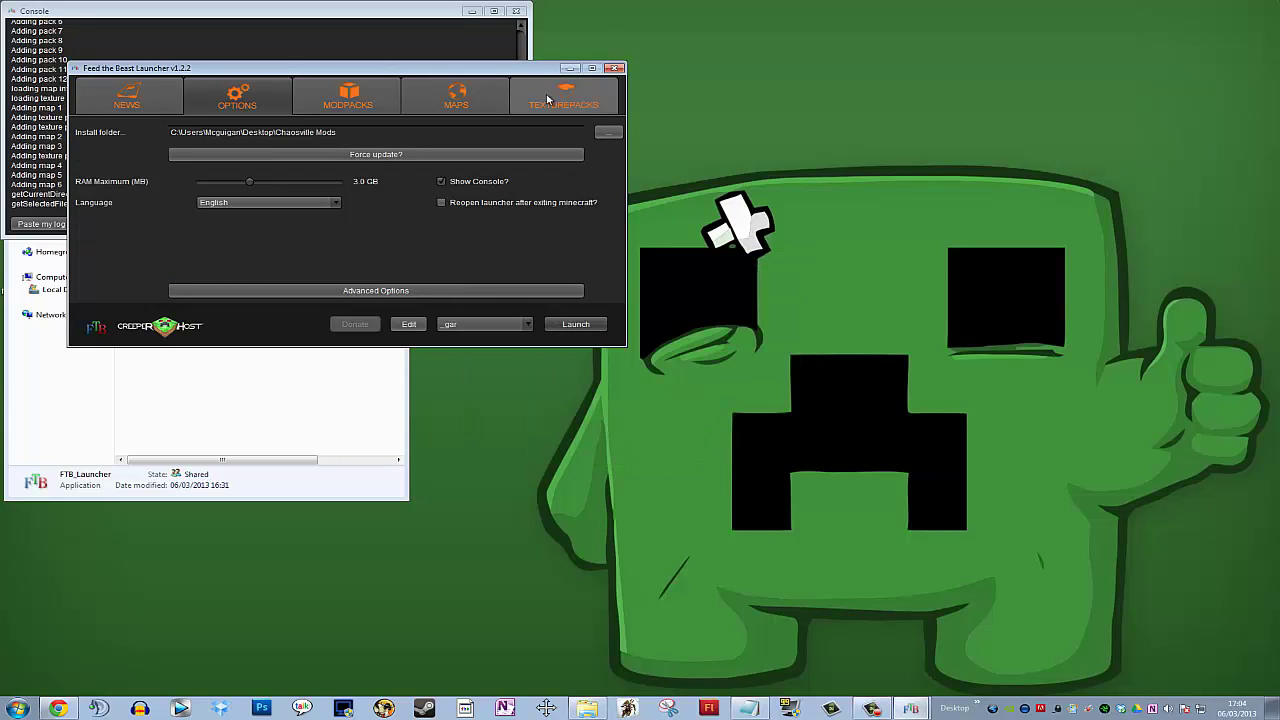
click(370, 132)
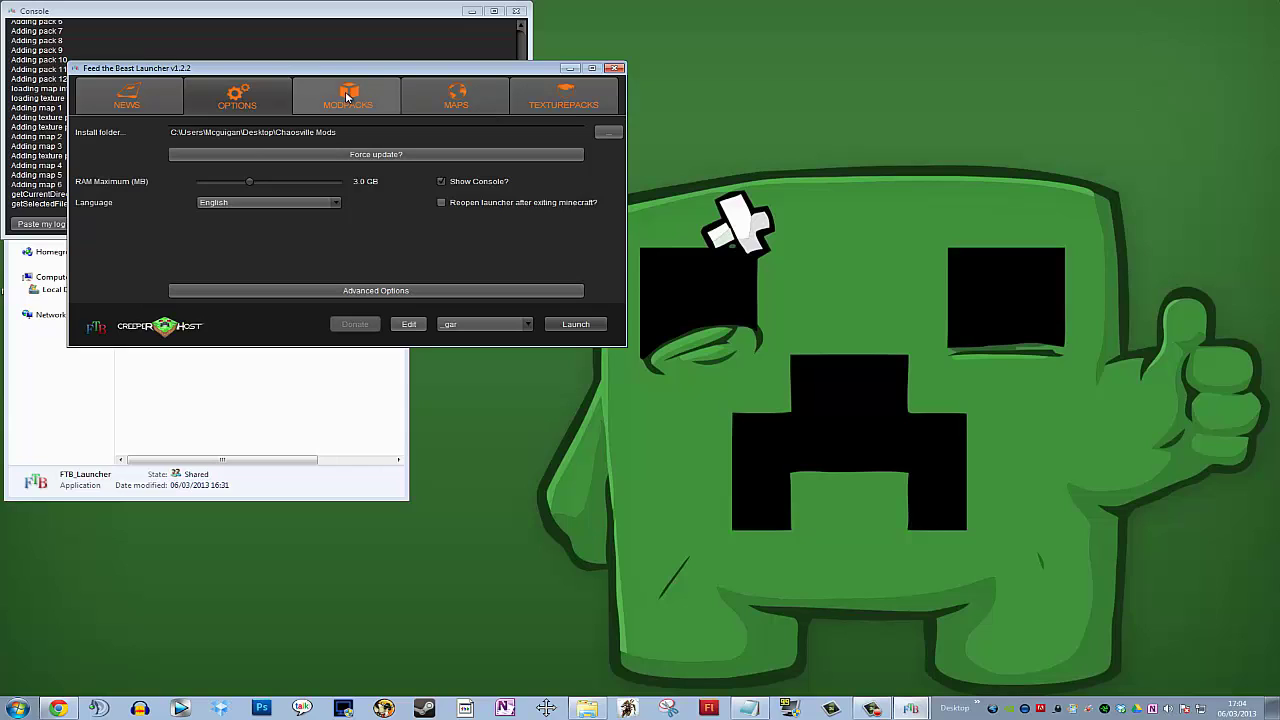
- Create a new Chasville folder inside Chaosville Mods and set it as the install folder
click(607, 132)
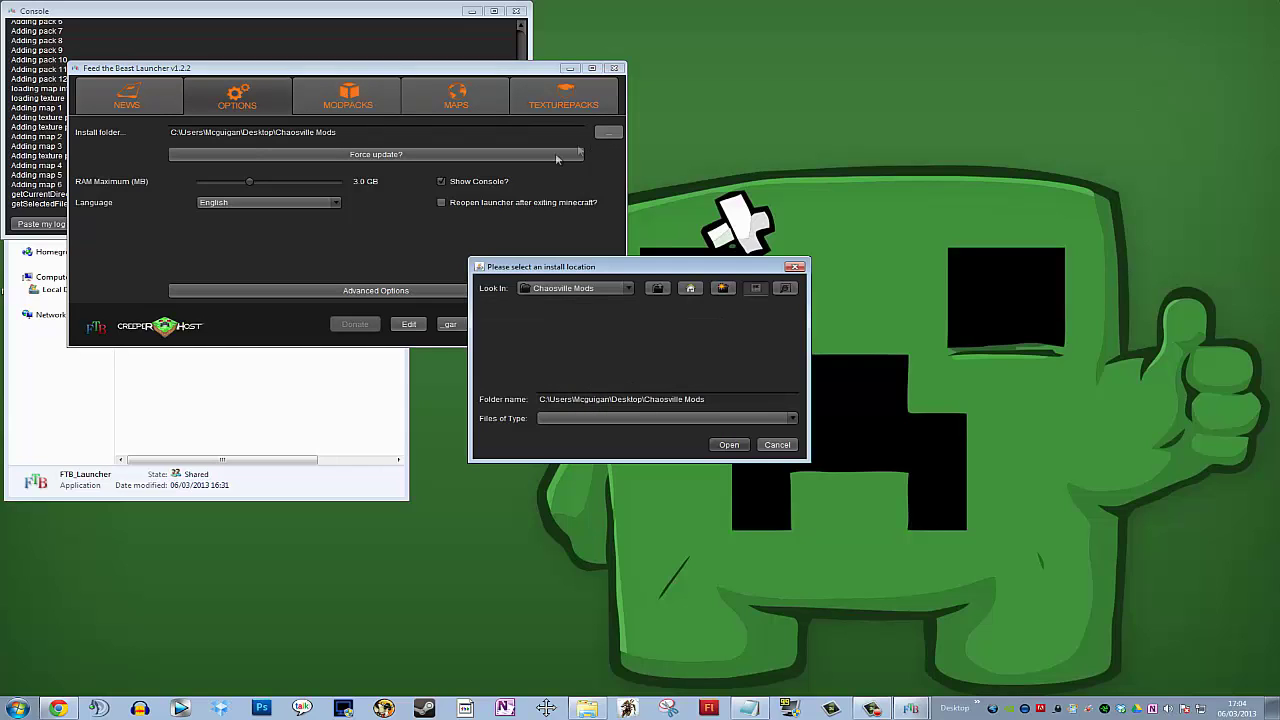
click(615, 293)
click(673, 296)
right_click(627, 318)
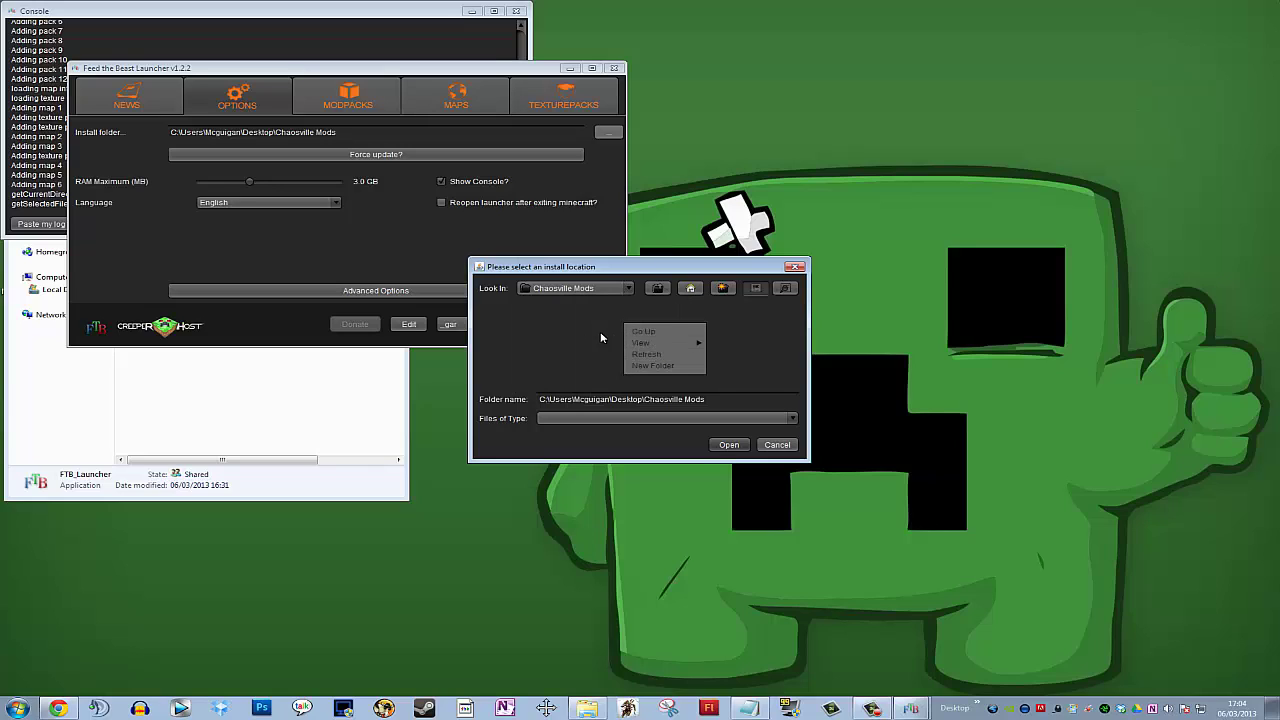
click(605, 338)
click(724, 289)
click(534, 311)
triple_click(539, 311)
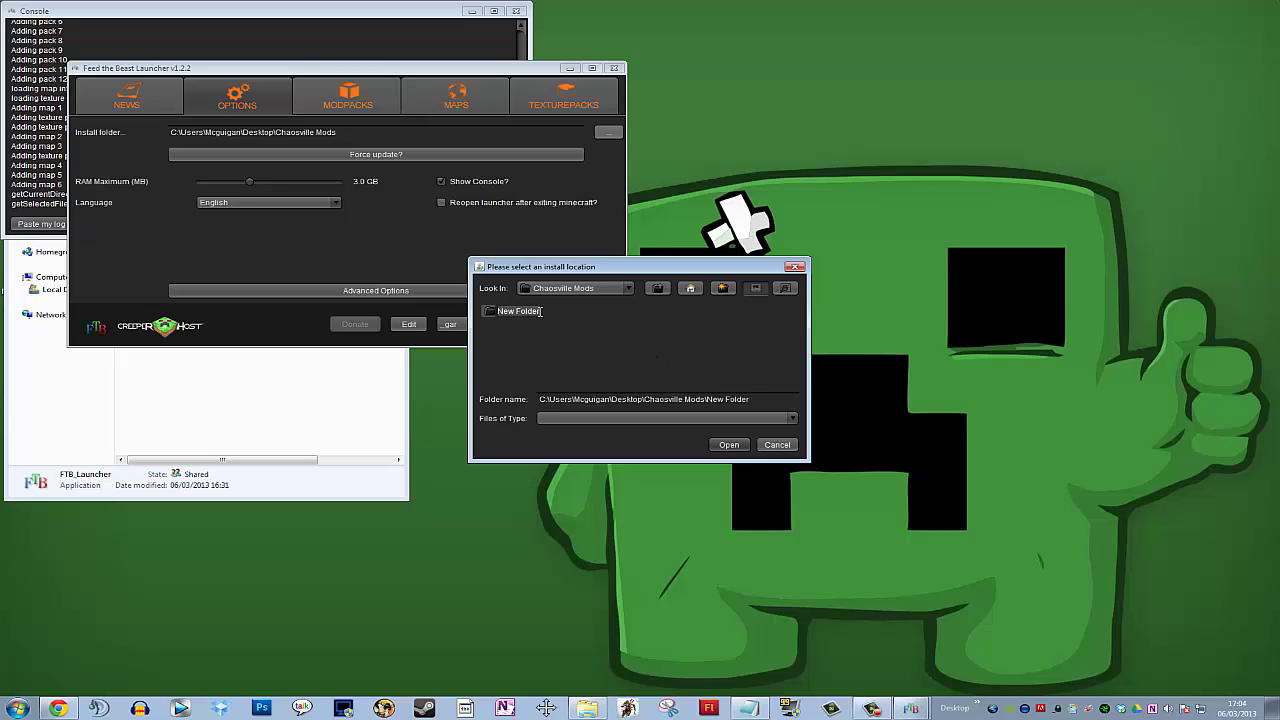
key(BackSpace)
click(520, 314)
click(738, 446)
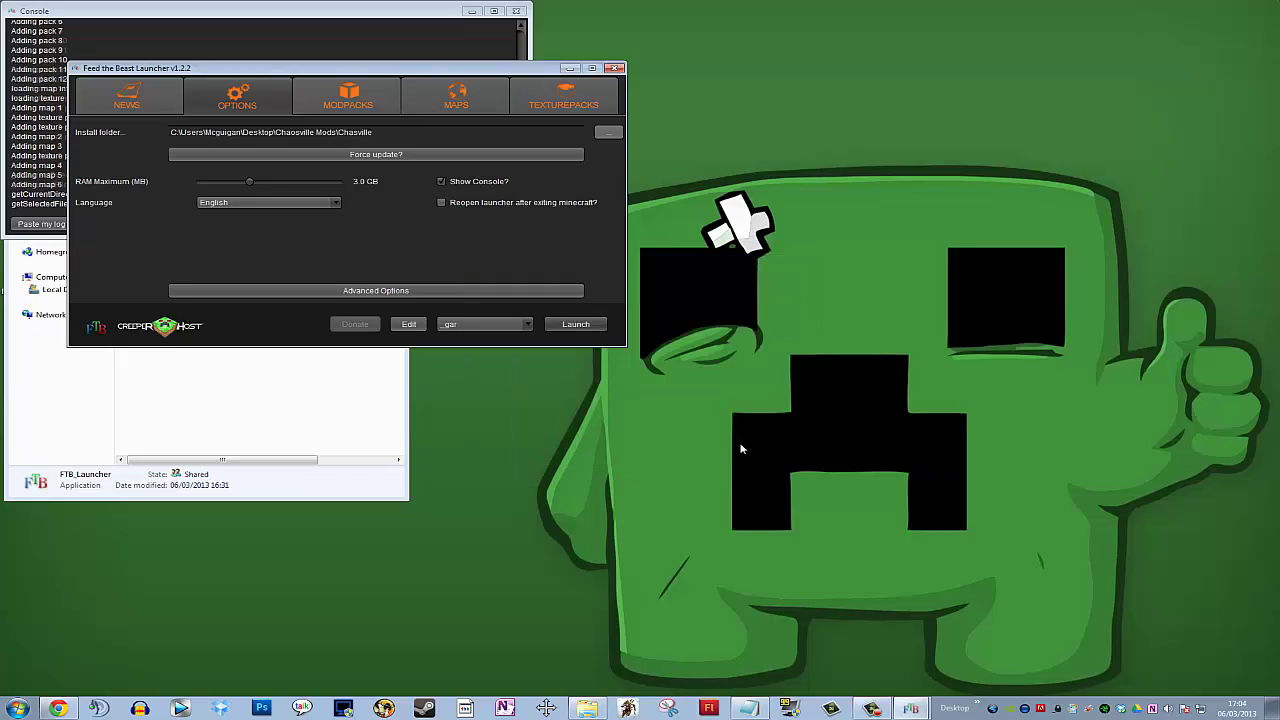
click(335, 100)
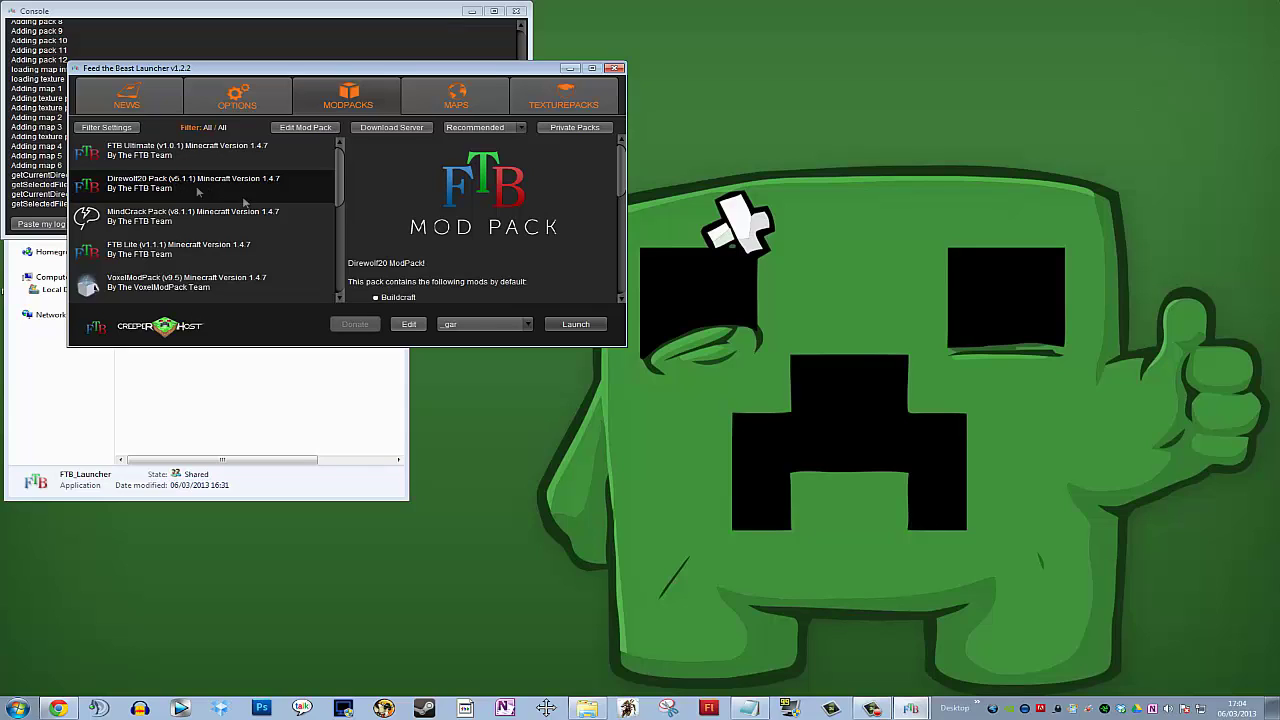
- Try launching the Direwolf20 pack from the profile list and dismiss the resulting error
click(464, 324)
click(460, 340)
click(508, 324)
click(506, 342)
click(492, 324)
click(565, 324)
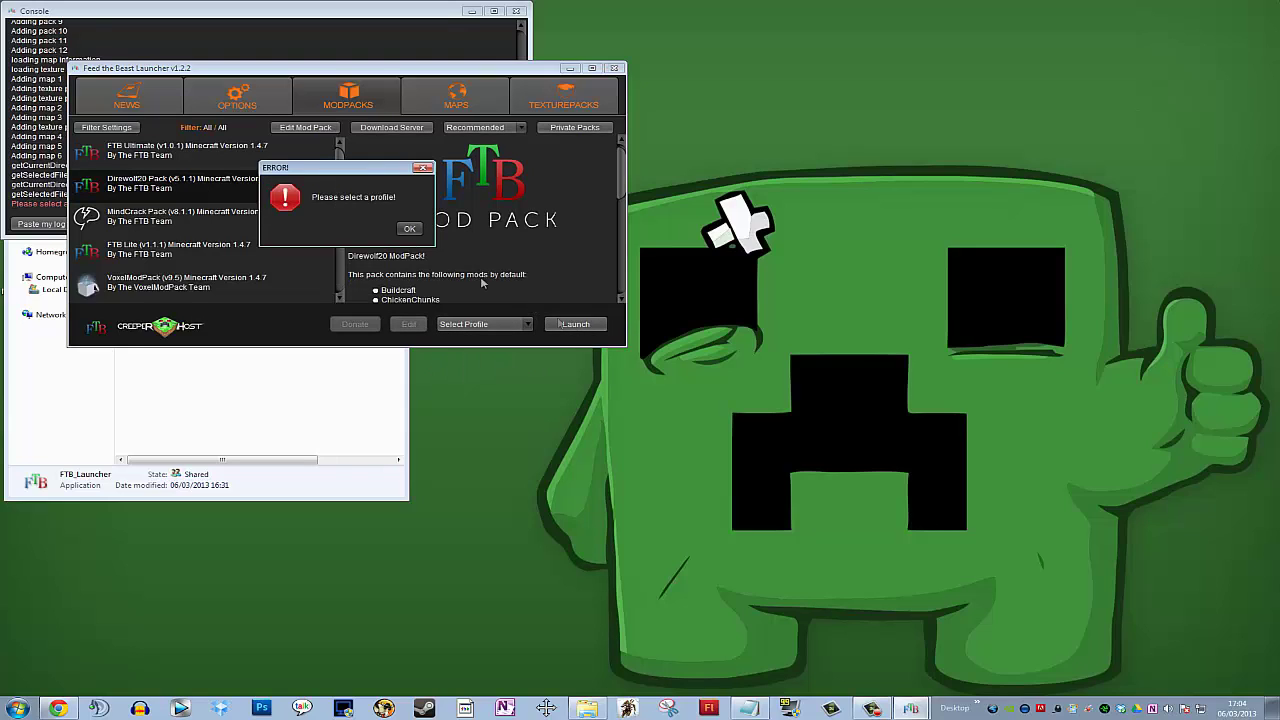
click(410, 229)
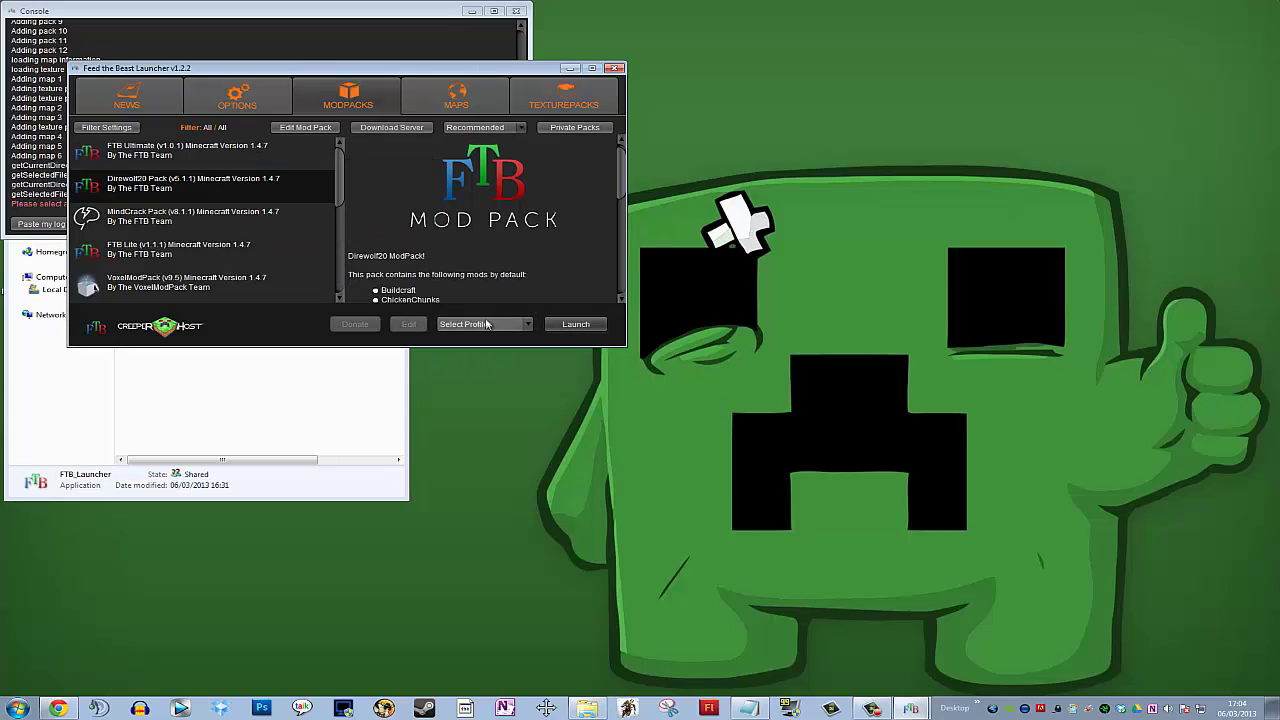
- Cancel the Profile Creator, select the existing saved profile, and launch Direwolf20 Pack v5.1.1
click(452, 324)
click(488, 352)
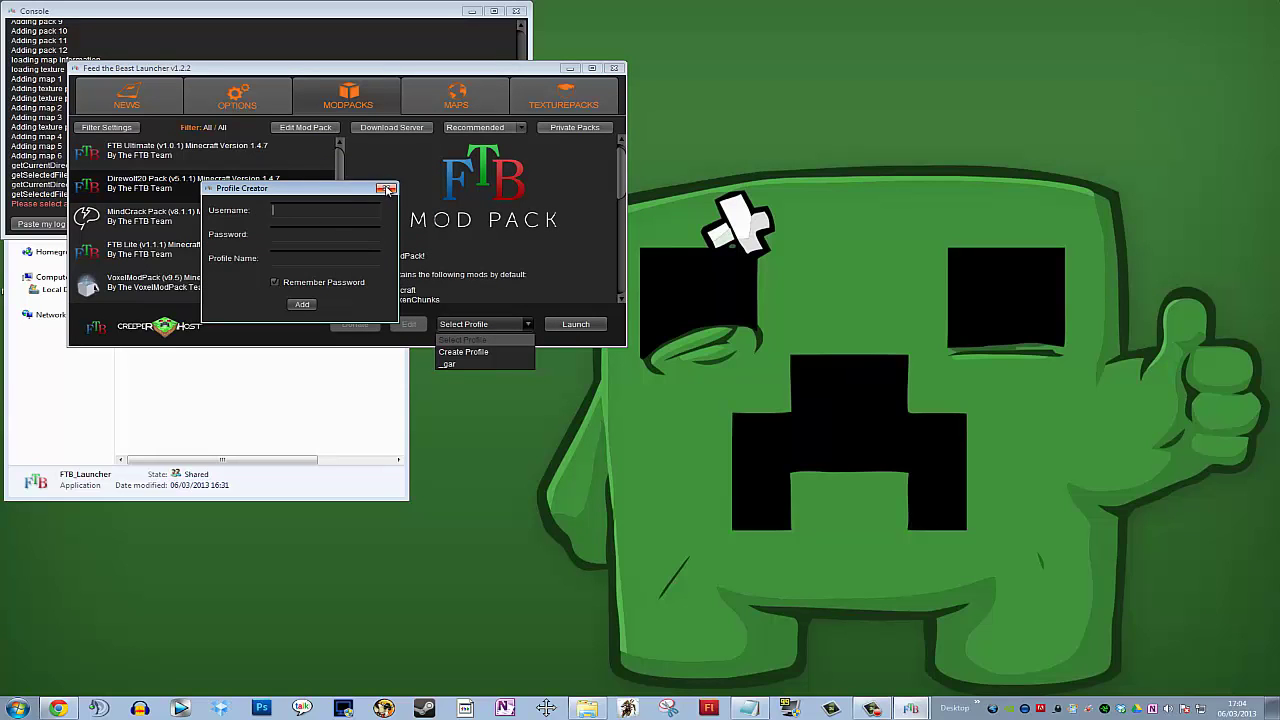
click(386, 188)
click(490, 324)
click(491, 364)
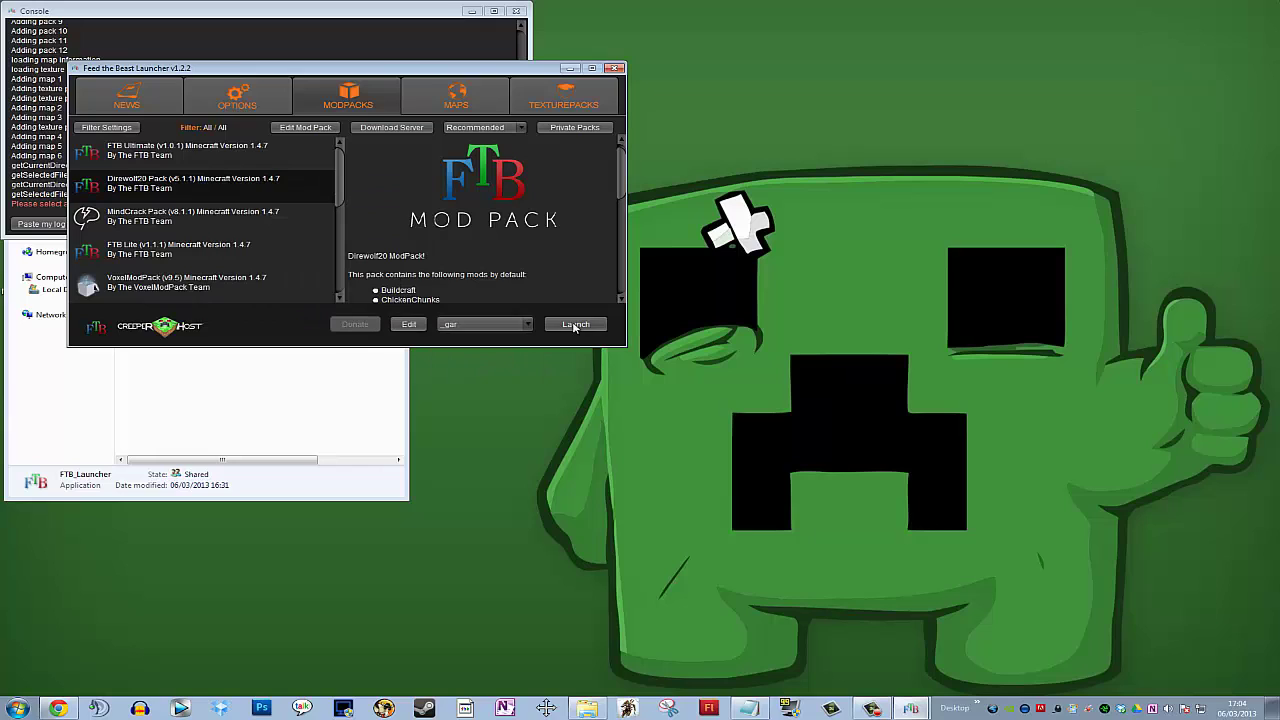
click(574, 325)
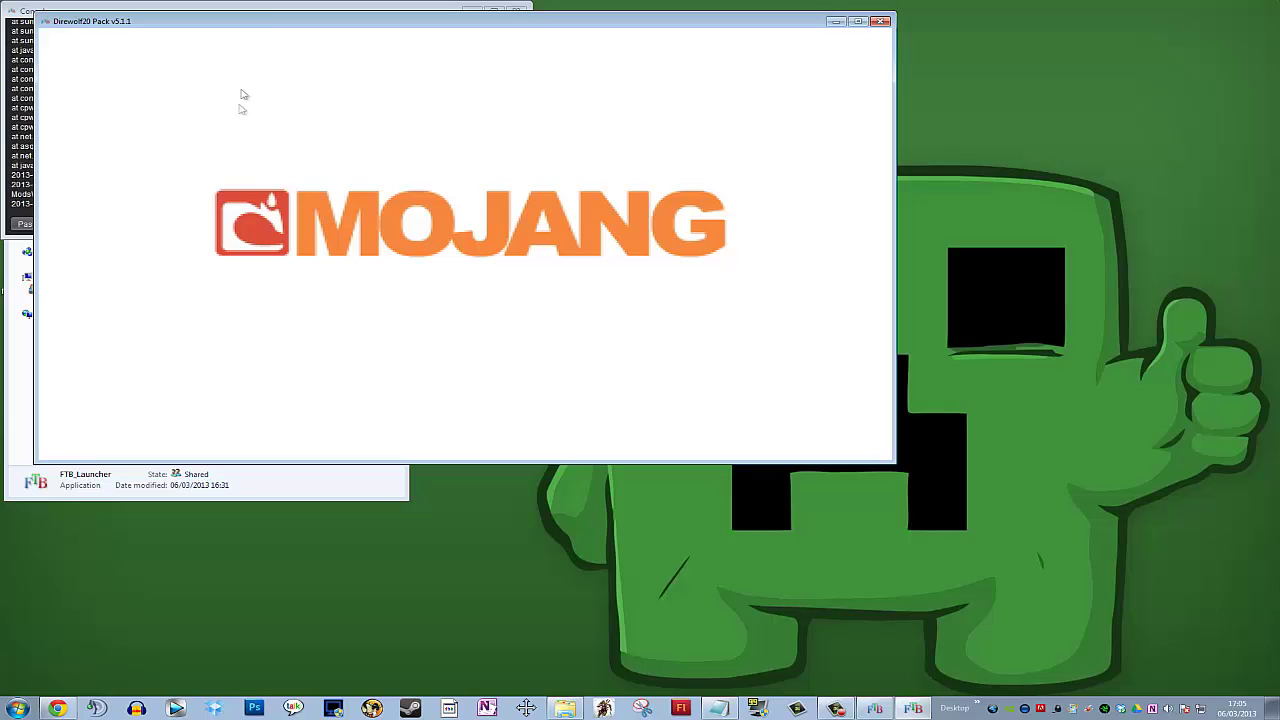
- With Direwolf20 loaded at 63 mods, reposition the game window, open Singleplayer, then cancel back
click(267, 10)
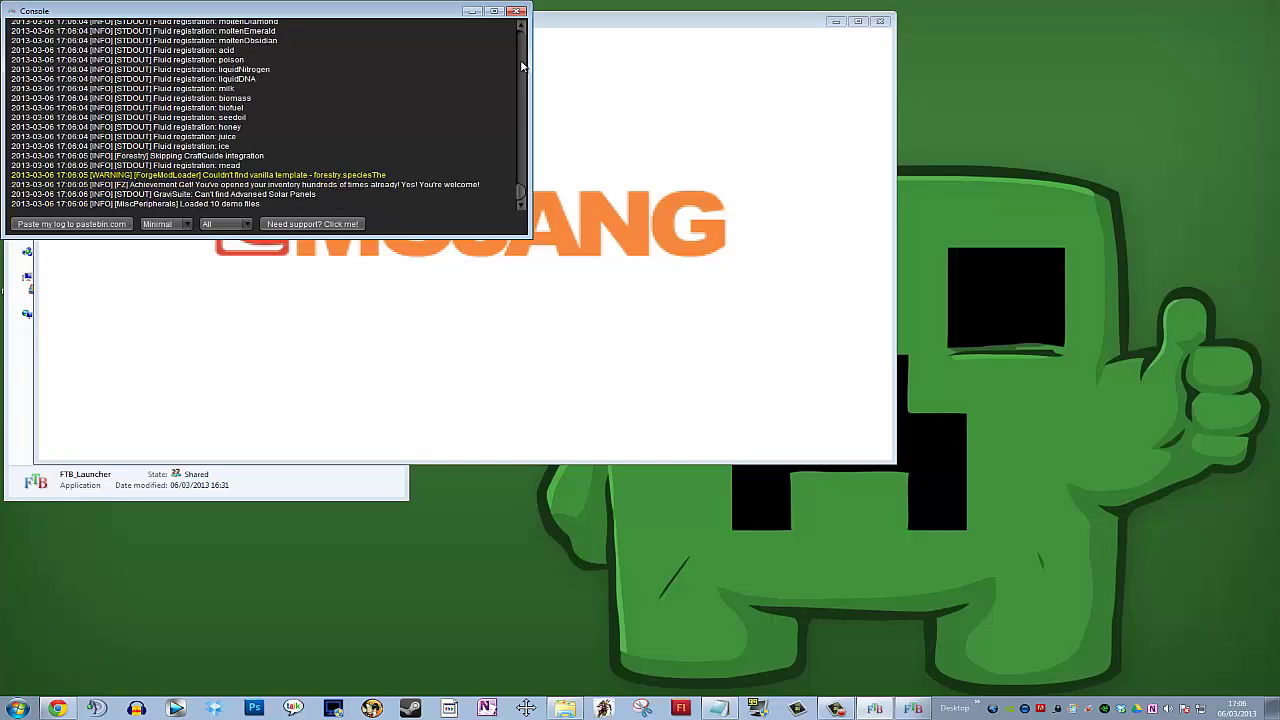
drag(585, 27, 818, 57)
drag(458, 59, 308, 56)
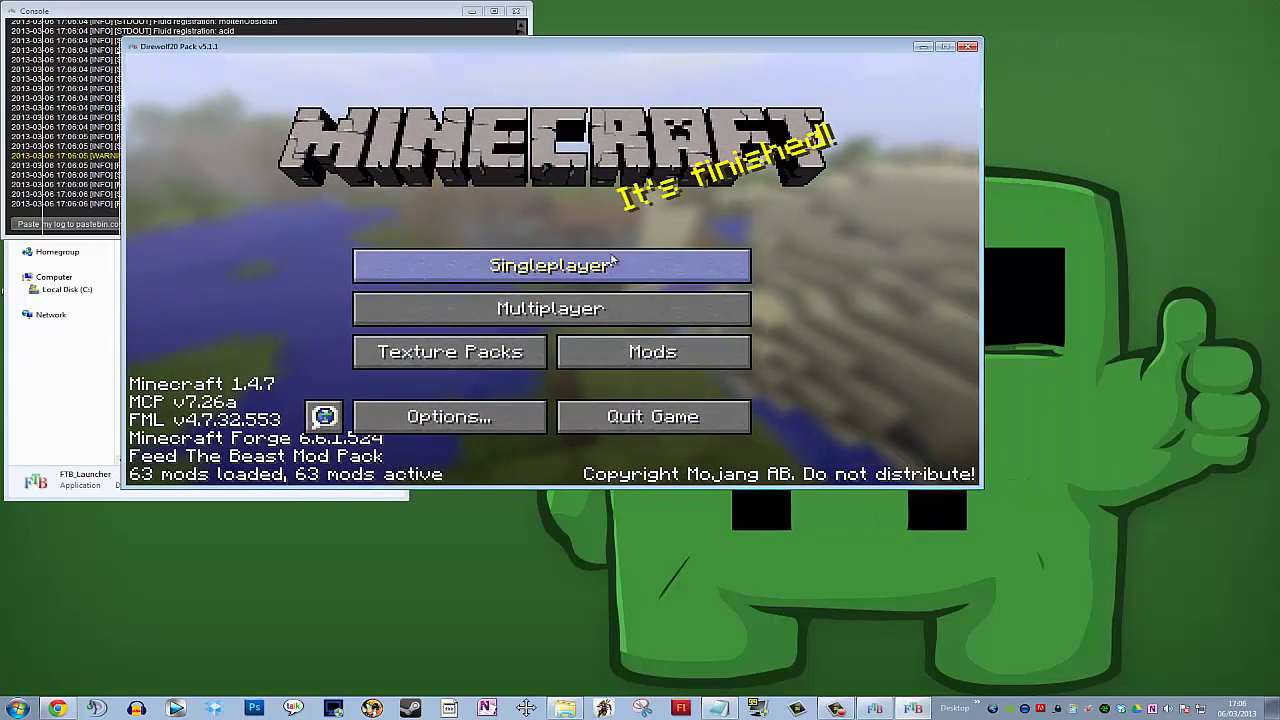
click(562, 268)
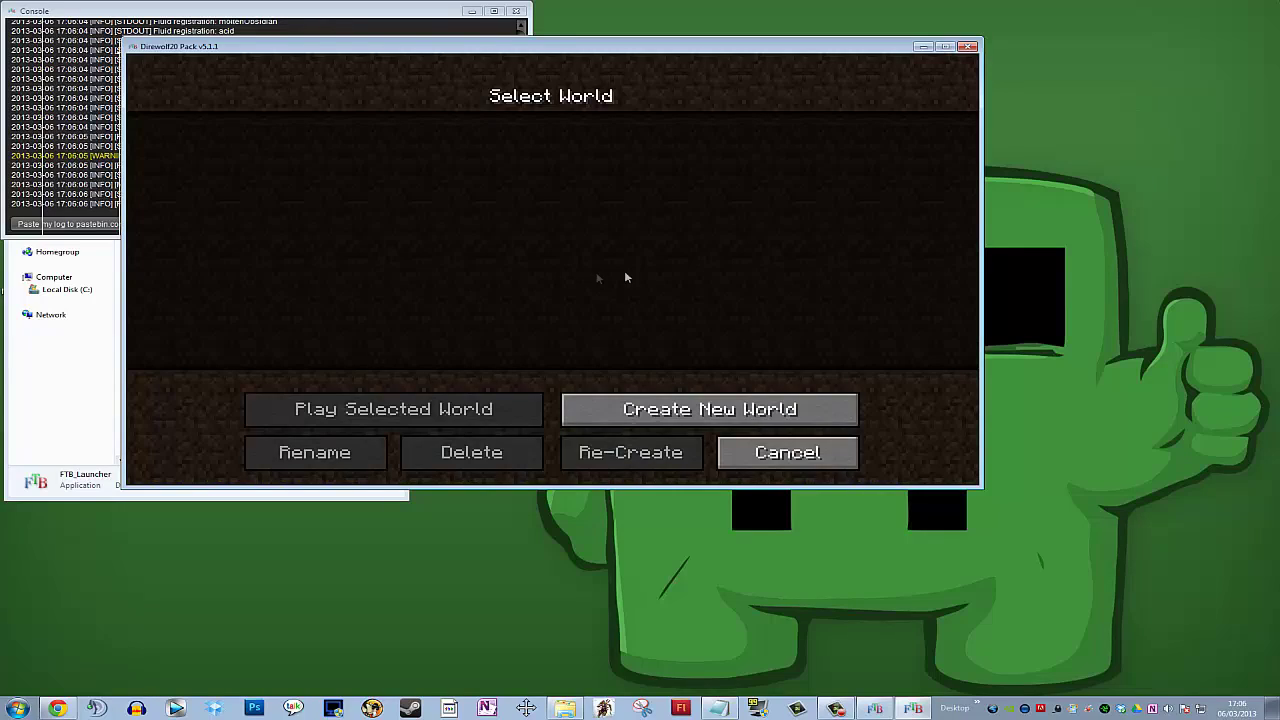
click(751, 455)
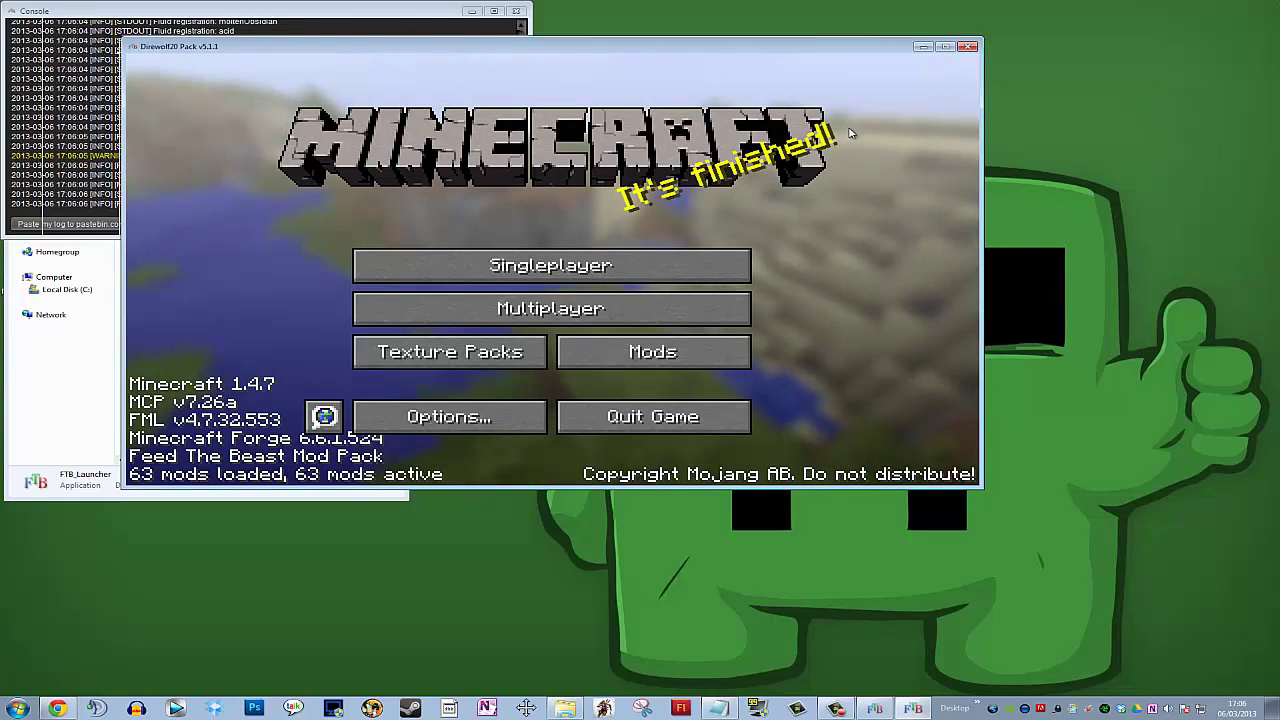
- Close Minecraft and its console, then run FTB_Launcher again from the Chaosville Mods folder
click(970, 47)
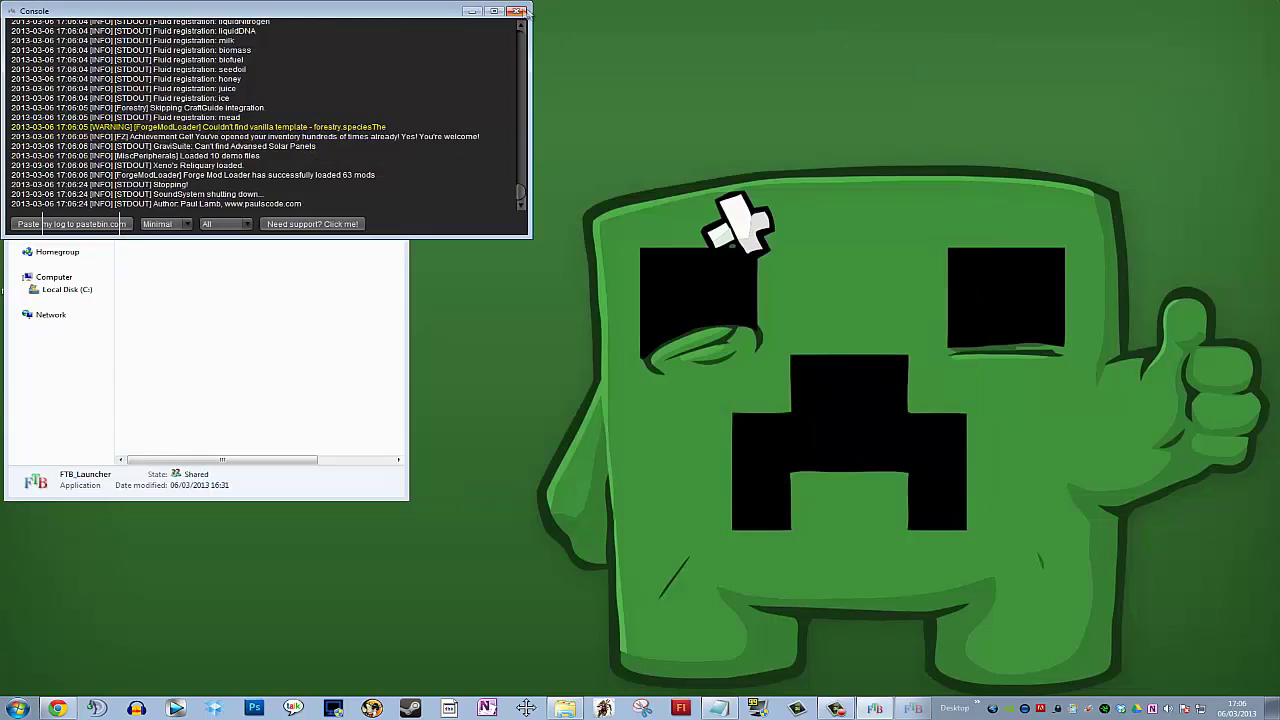
click(514, 11)
click(284, 287)
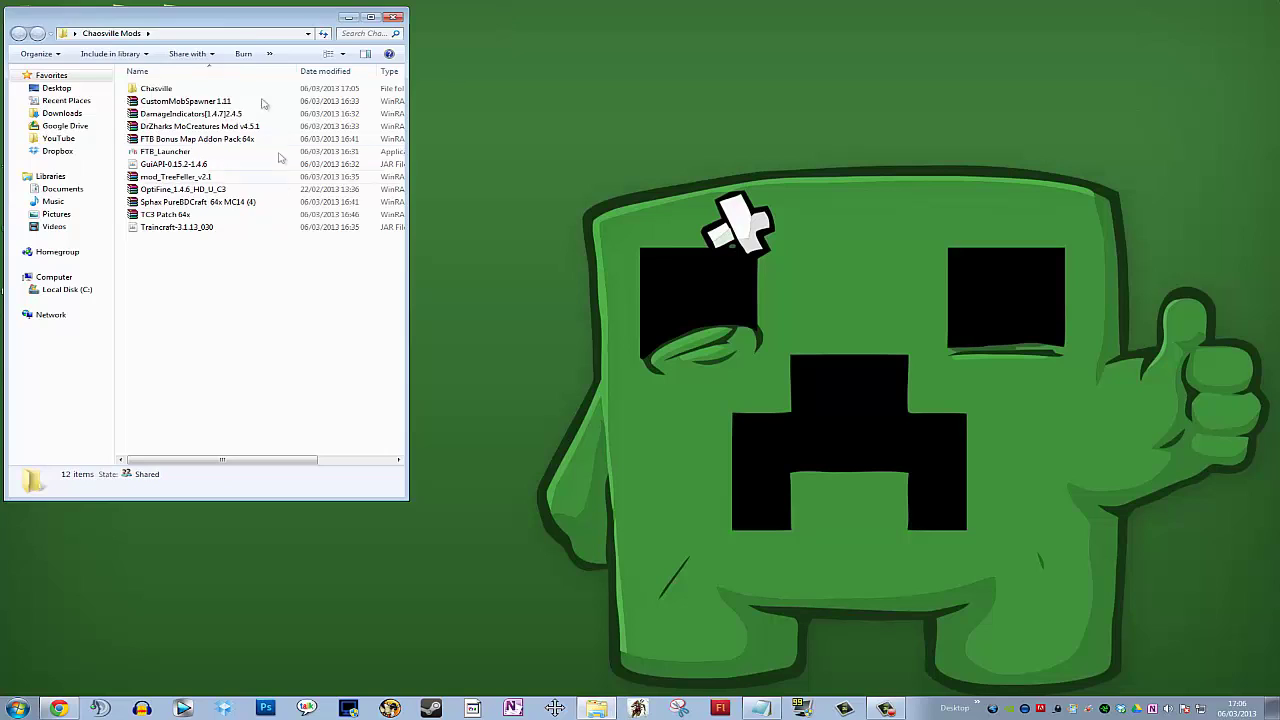
drag(226, 20, 318, 62)
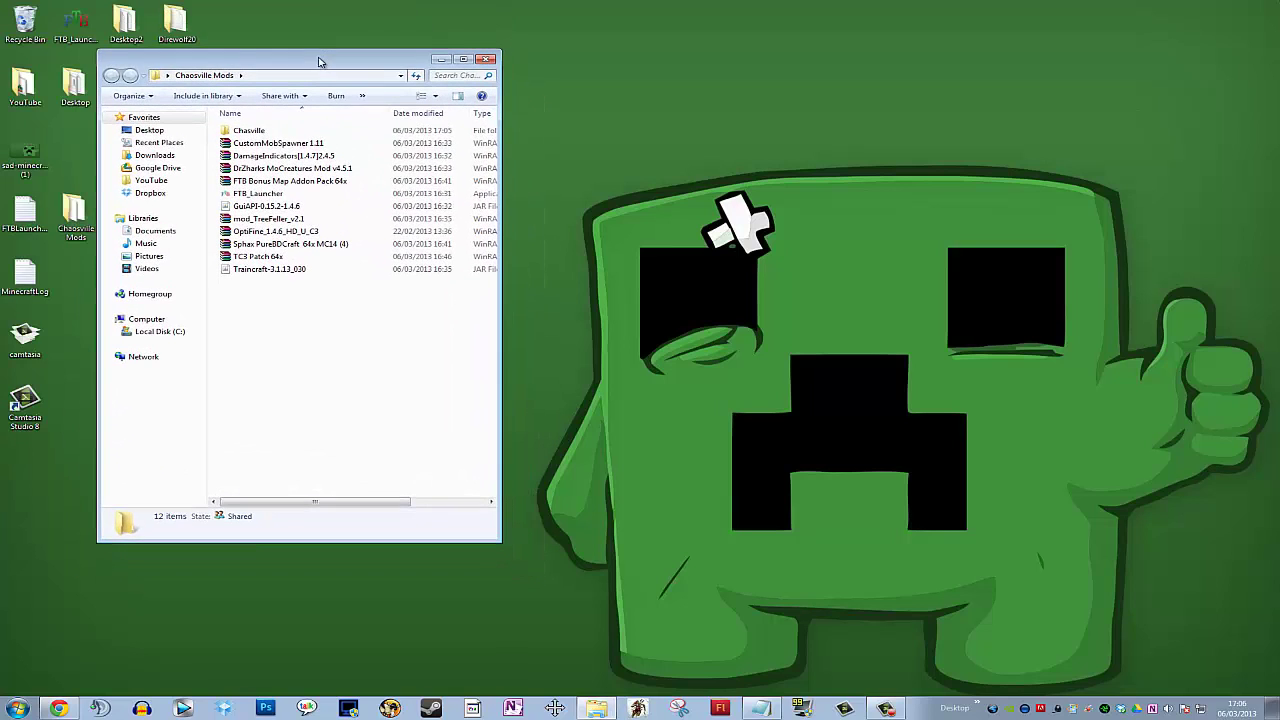
double_click(276, 195)
key(Return)
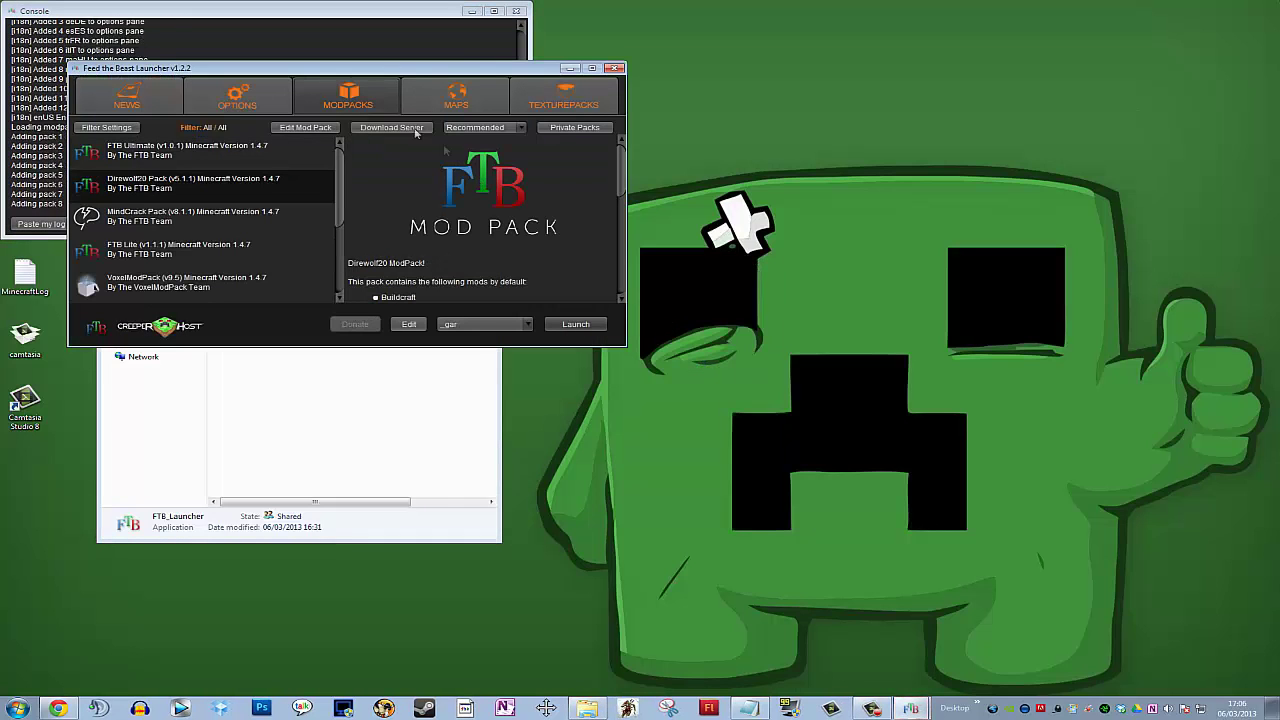
- Browse Direwolf20's Mods, JarMods and CoreMods tabs in the Mod Pack Editor, then close editor and launcher
click(308, 129)
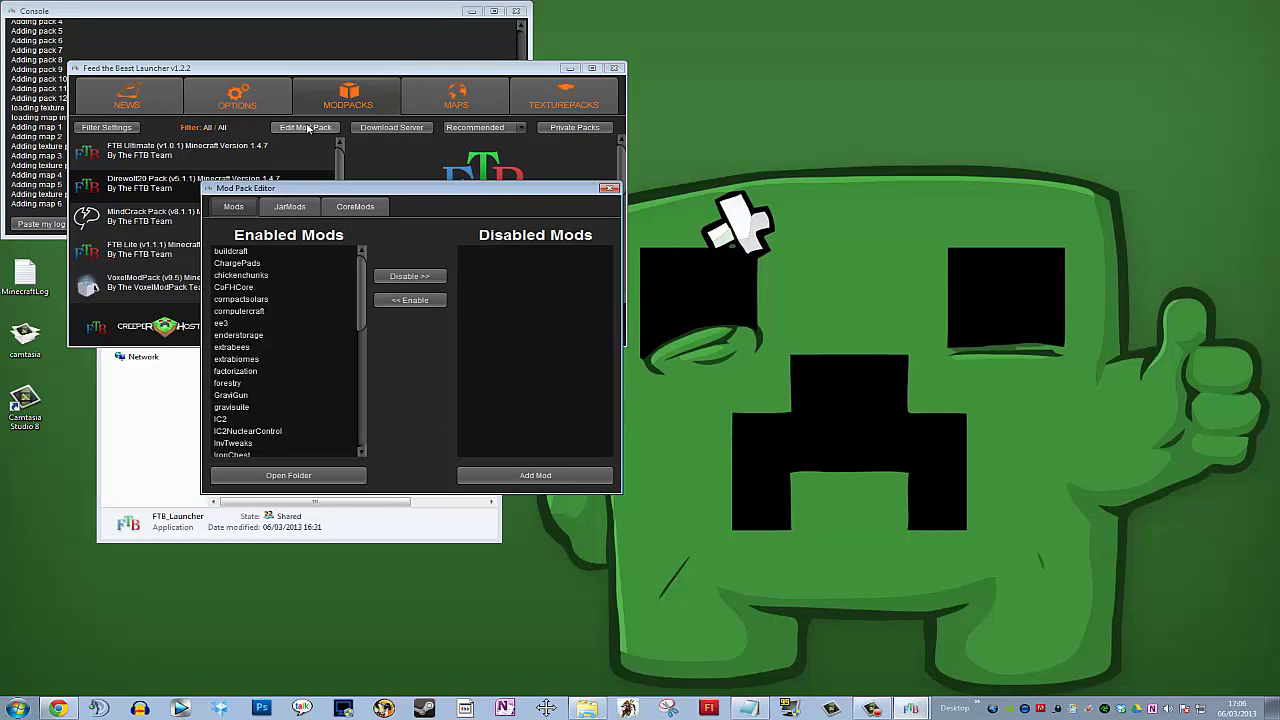
click(285, 210)
click(350, 210)
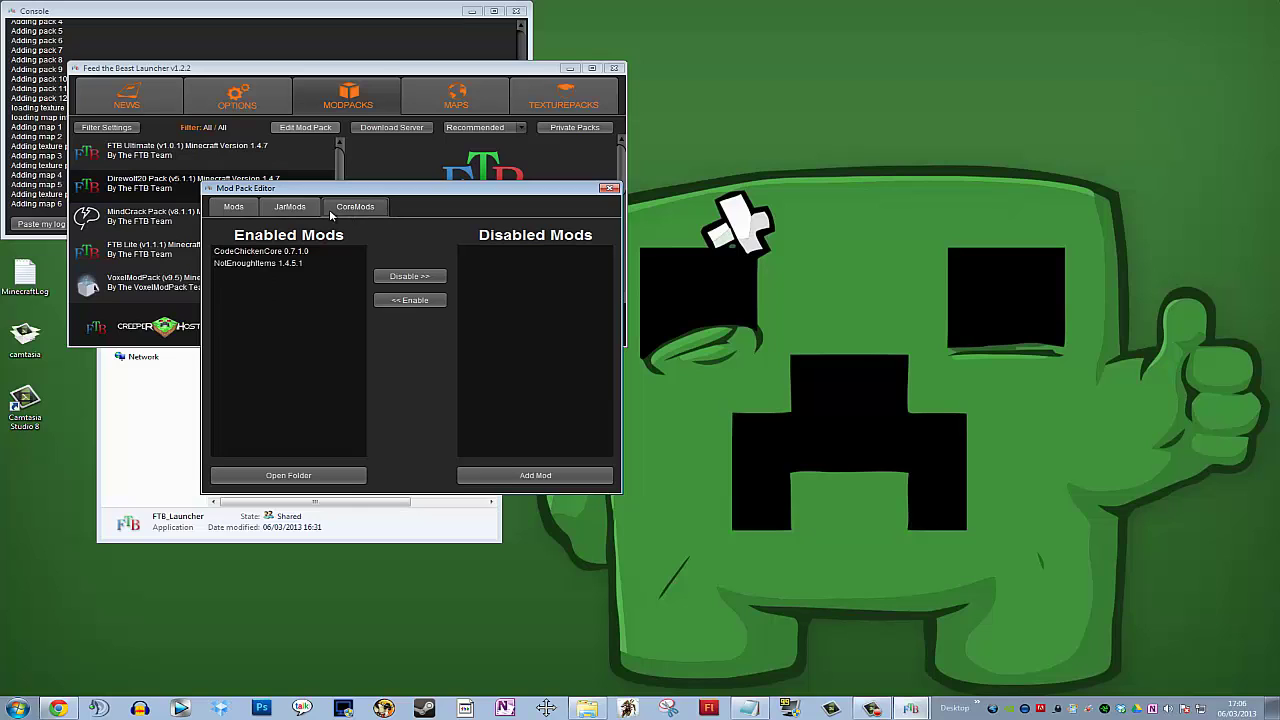
click(233, 207)
click(290, 207)
click(355, 207)
click(233, 207)
drag(366, 194, 362, 151)
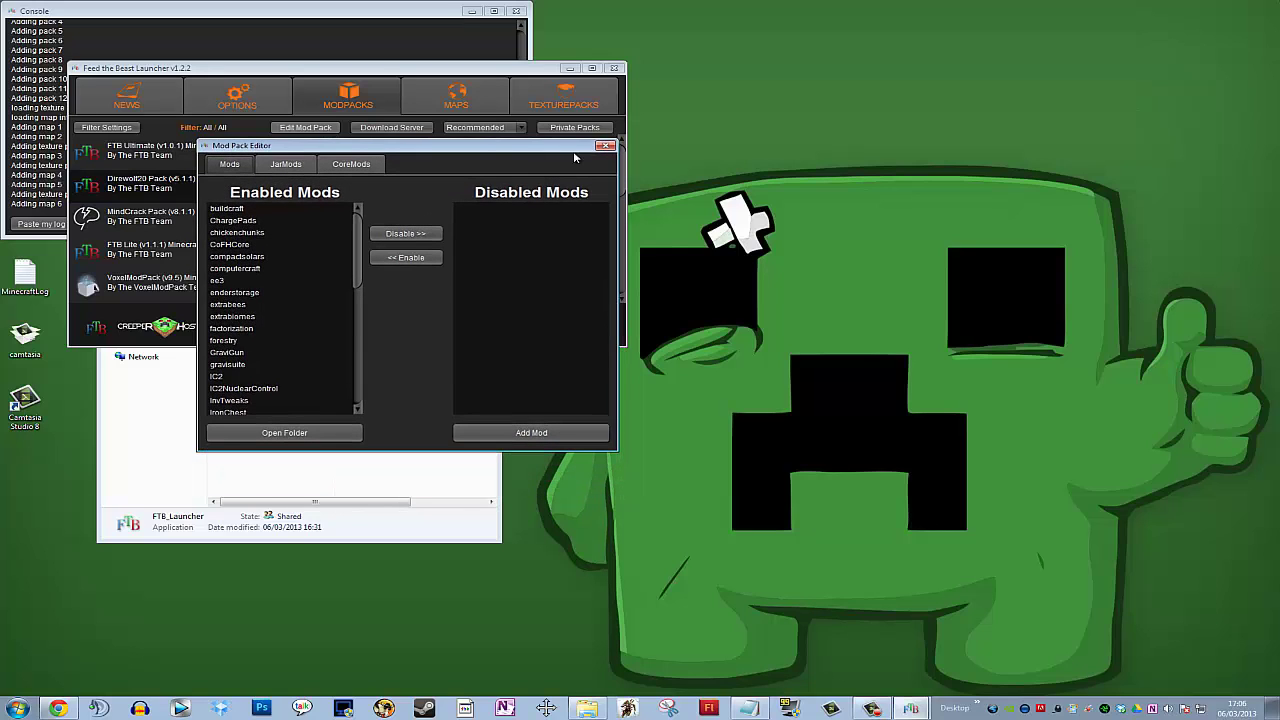
click(605, 147)
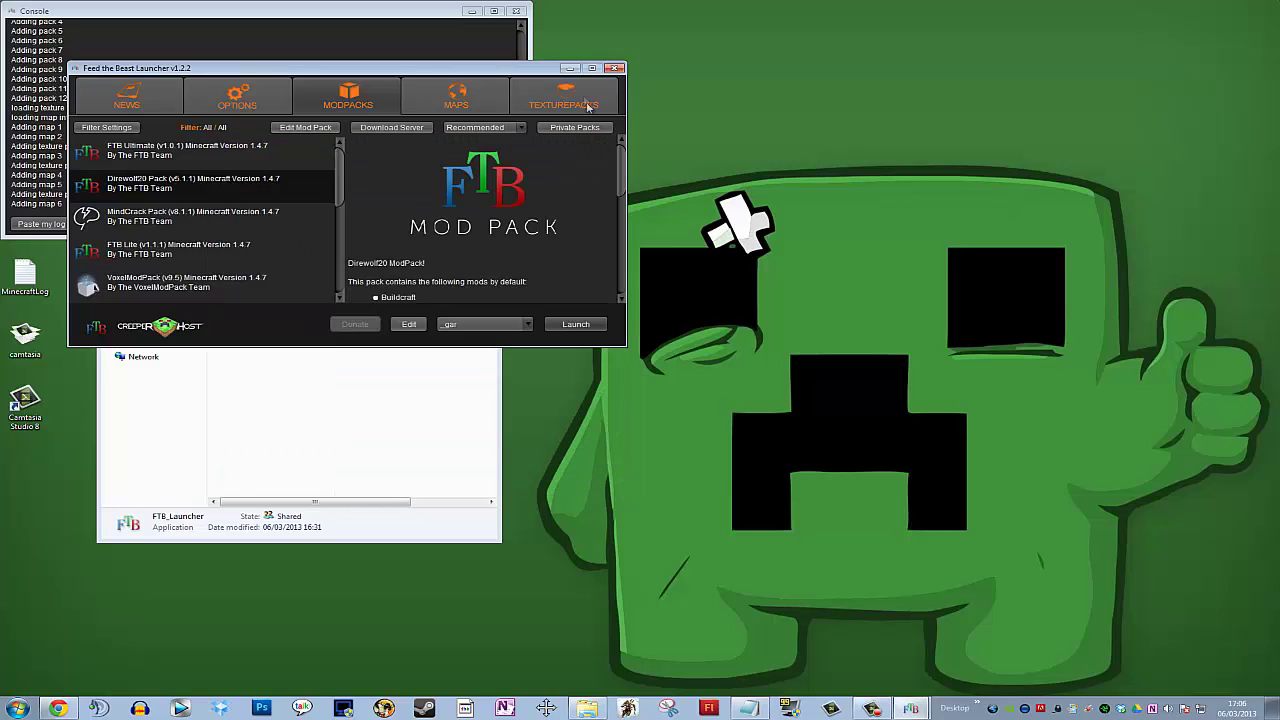
click(569, 68)
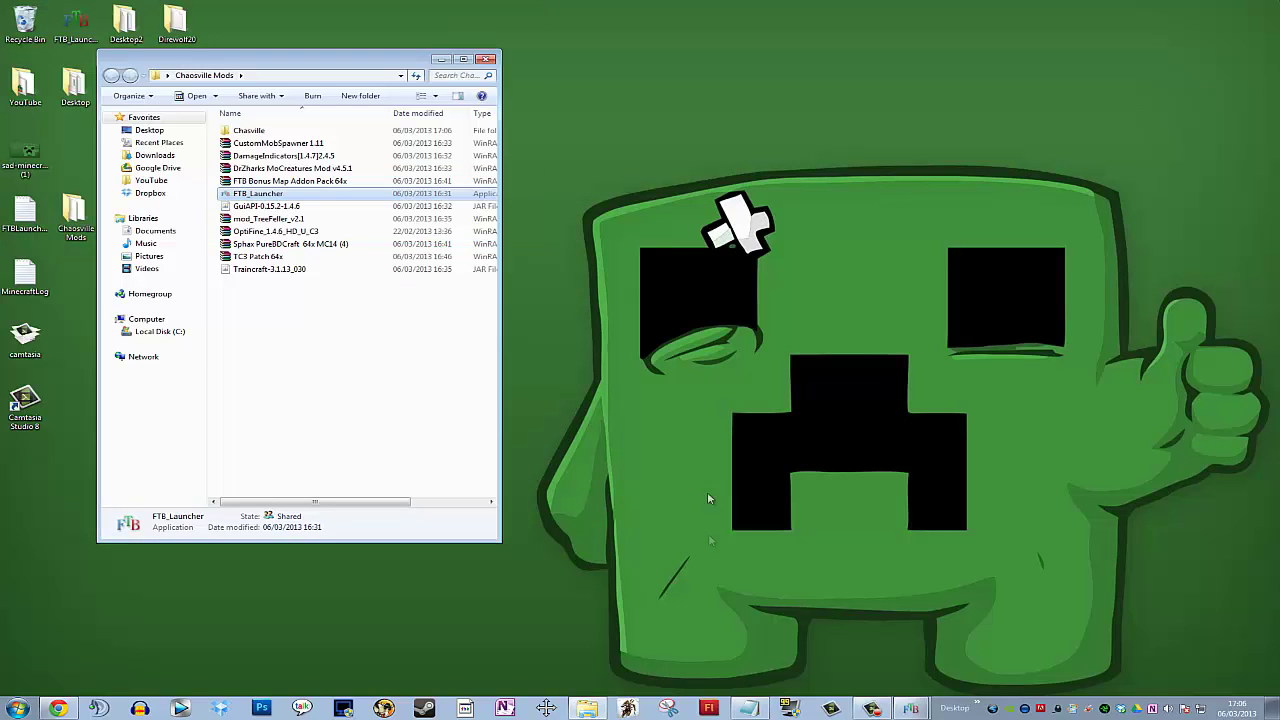
- Deselect FTB_Launcher, shift the Chaosville Mods window up-left, and raise the Notepad mod checklist
click(372, 335)
drag(364, 60, 306, 31)
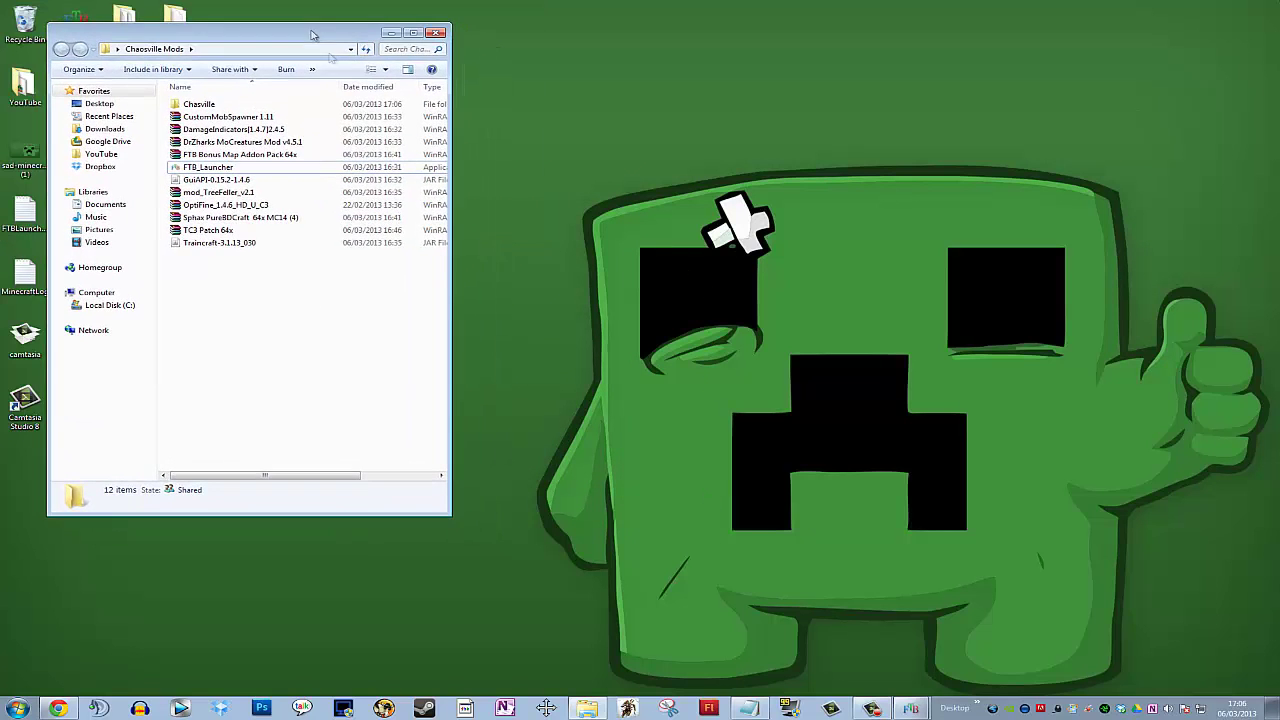
click(748, 708)
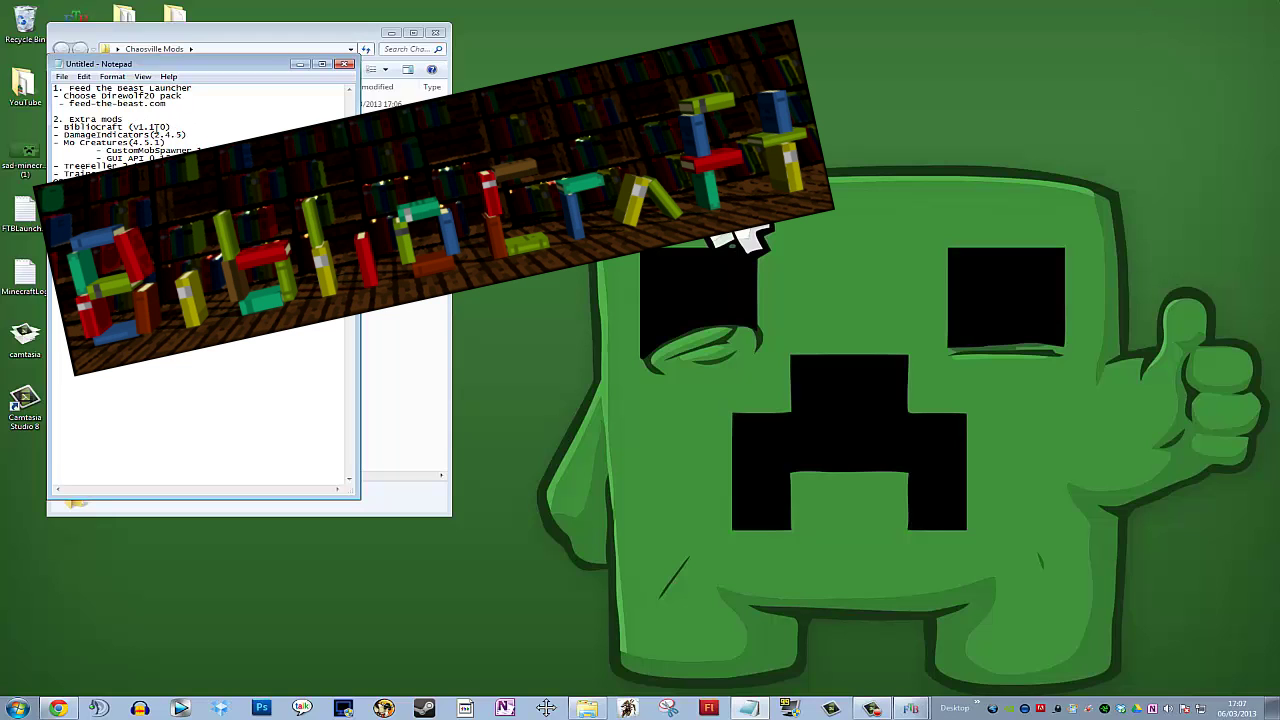
- Bring Chrome forward and switch to the second tab with the Bibliocraft forum topic
click(64, 709)
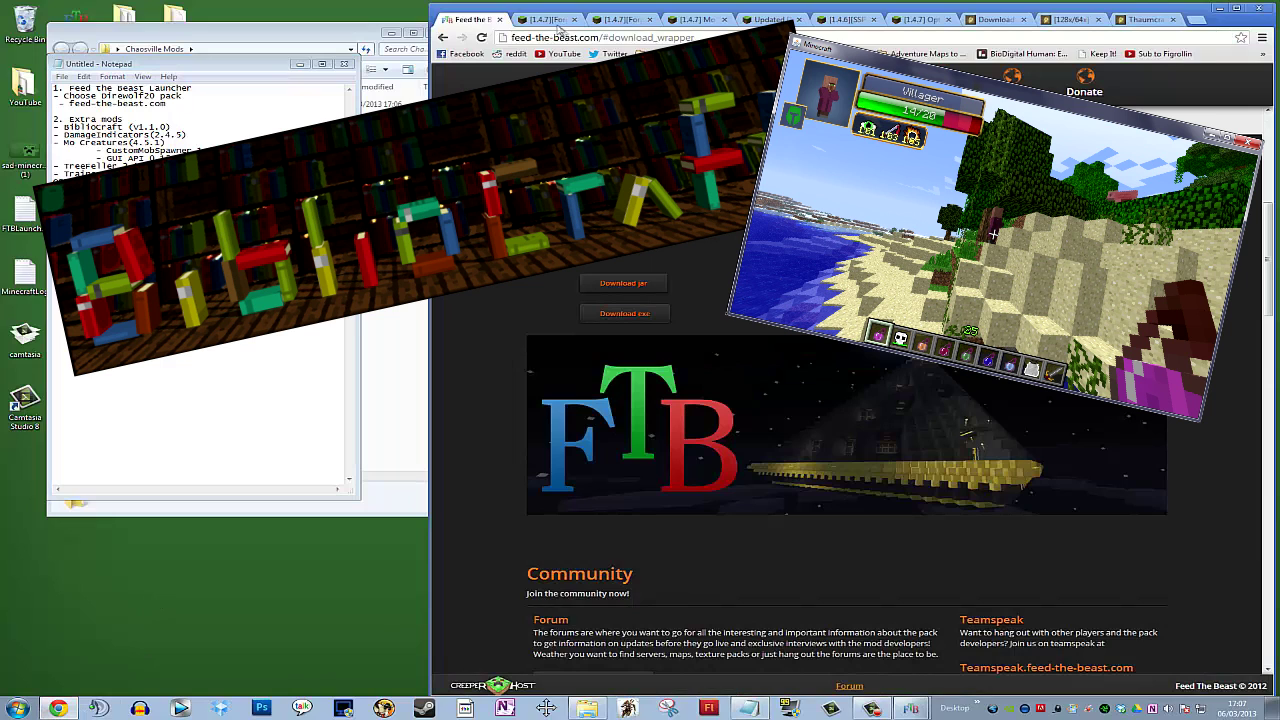
click(553, 22)
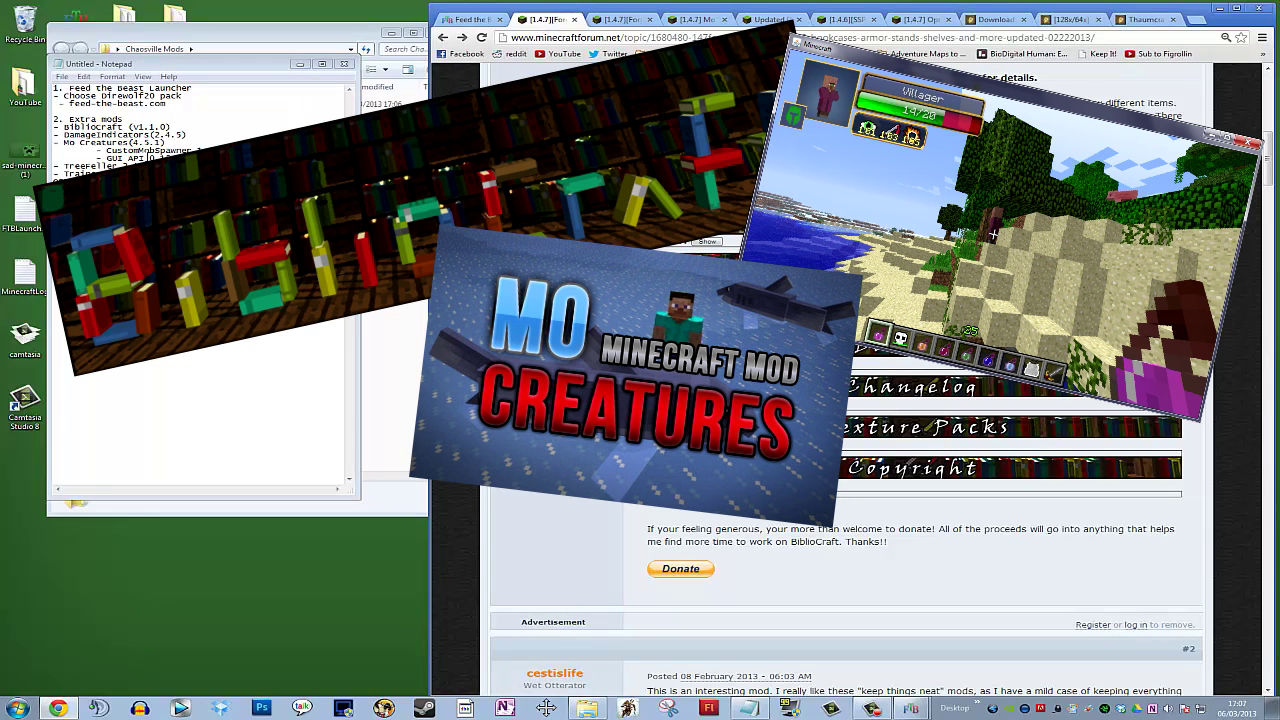